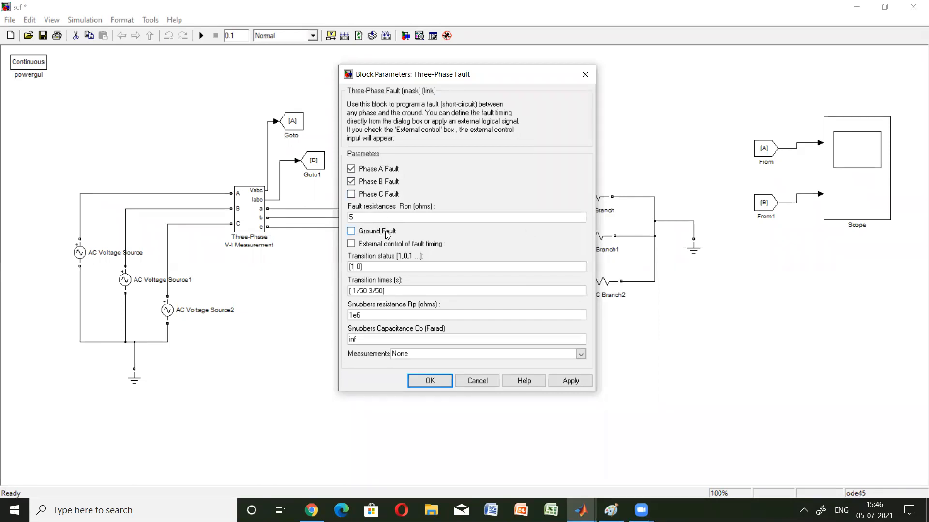
Close the fault block's parameters and run the simulation for the ungrounded fault on phases A and B
{"action": "left_click", "coordinate": [477, 381]}
{"action": "left_click", "coordinate": [201, 36]}
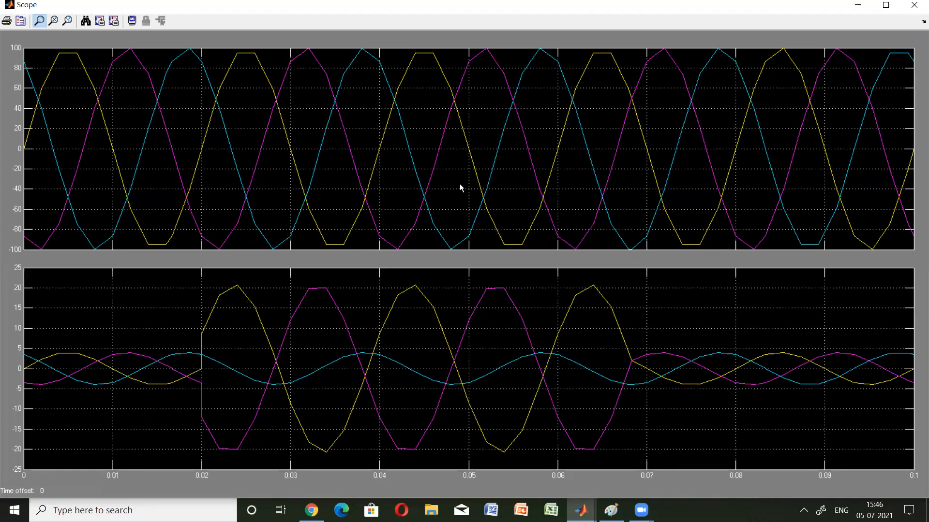
Set the Three-Phase Fault block to an ungrounded fault on phases B and C only, excluding phase A
{"action": "double_click", "coordinate": [499, 314]}
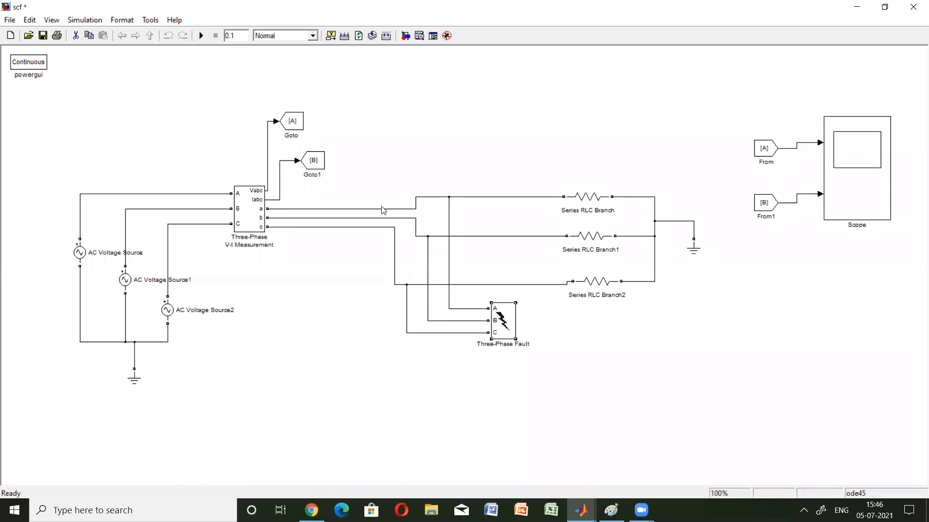
{"action": "left_click", "coordinate": [376, 209]}
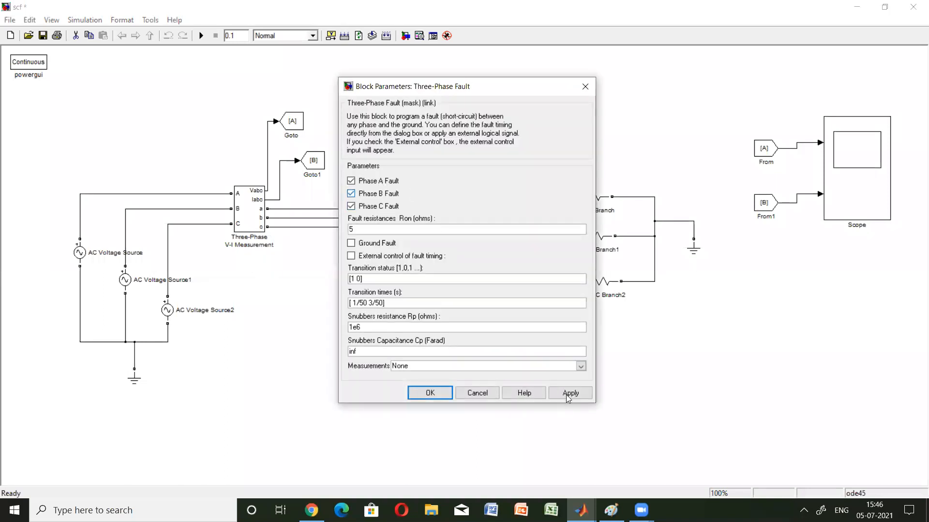
{"action": "left_click", "coordinate": [443, 395]}
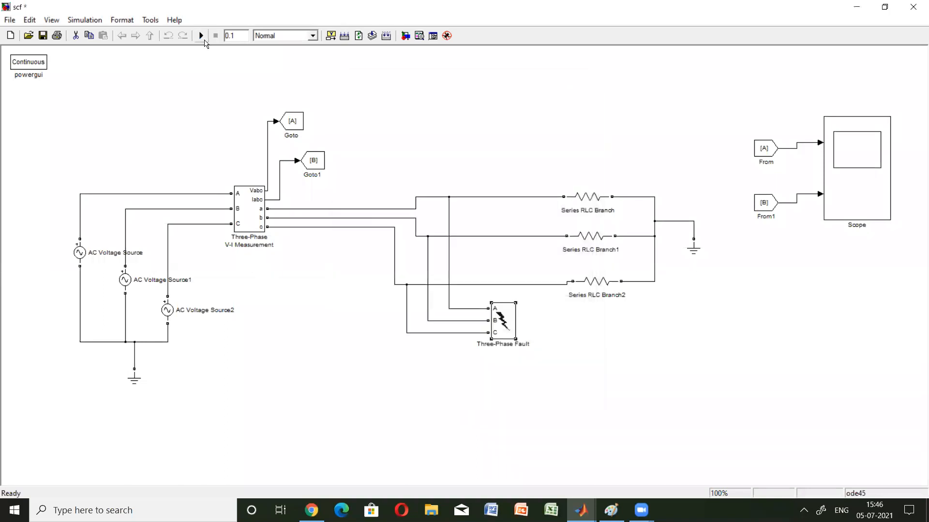
Simulate the phase B-C fault and view its voltage and current waveforms on the scope
{"action": "left_click", "coordinate": [852, 170]}
{"action": "key", "text": "alt+Tab"}
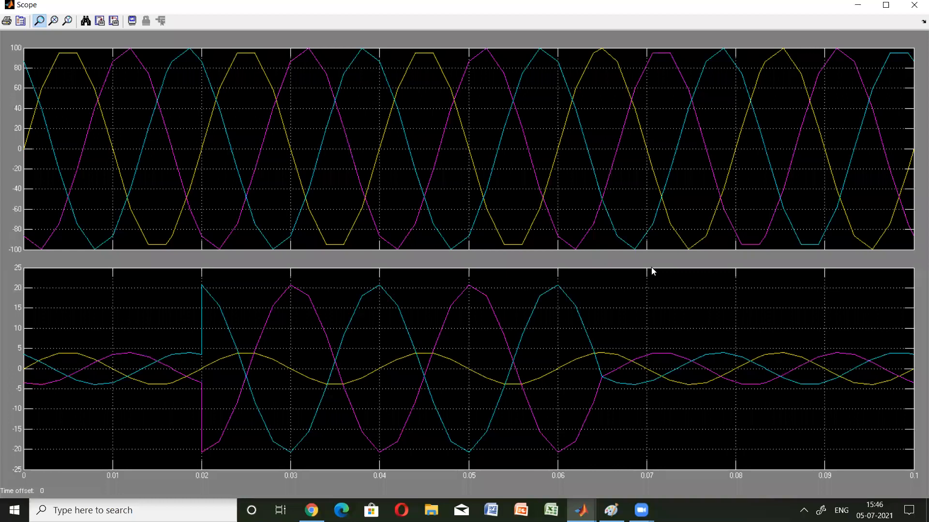
{"action": "left_click", "coordinate": [915, 6]}
Set the Three-Phase Fault block to fault phase A instead of phase B, together with phase C
{"action": "double_click", "coordinate": [498, 316]}
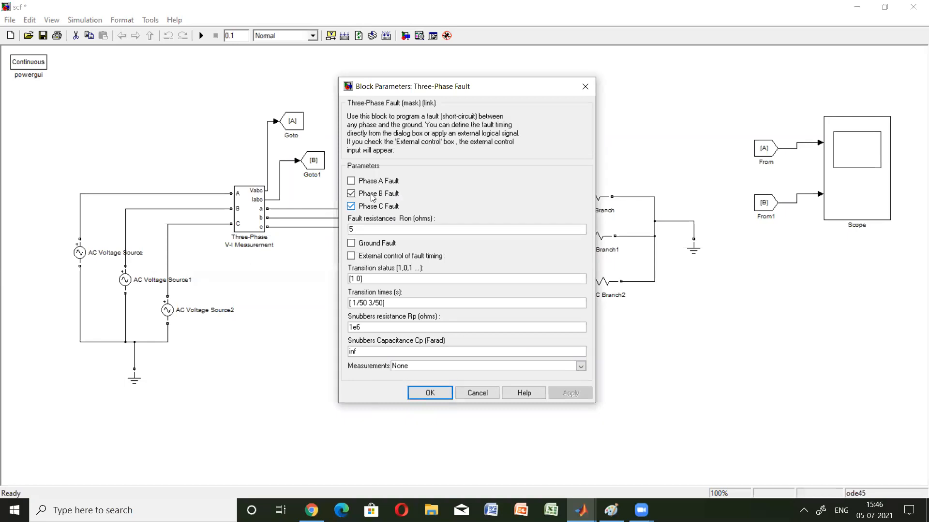
{"action": "left_click", "coordinate": [351, 180]}
{"action": "left_click", "coordinate": [351, 194]}
{"action": "left_click", "coordinate": [558, 393]}
{"action": "left_click", "coordinate": [414, 392]}
Simulate the phase A-C fault and examine the fault-current peaks on the scope, restoring the full plot range
{"action": "left_click", "coordinate": [201, 35]}
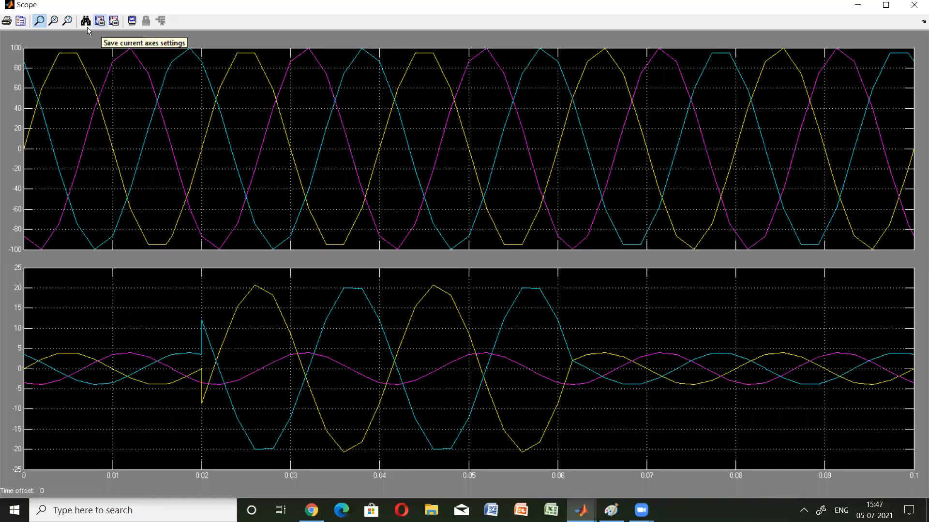
{"action": "left_click", "coordinate": [261, 291]}
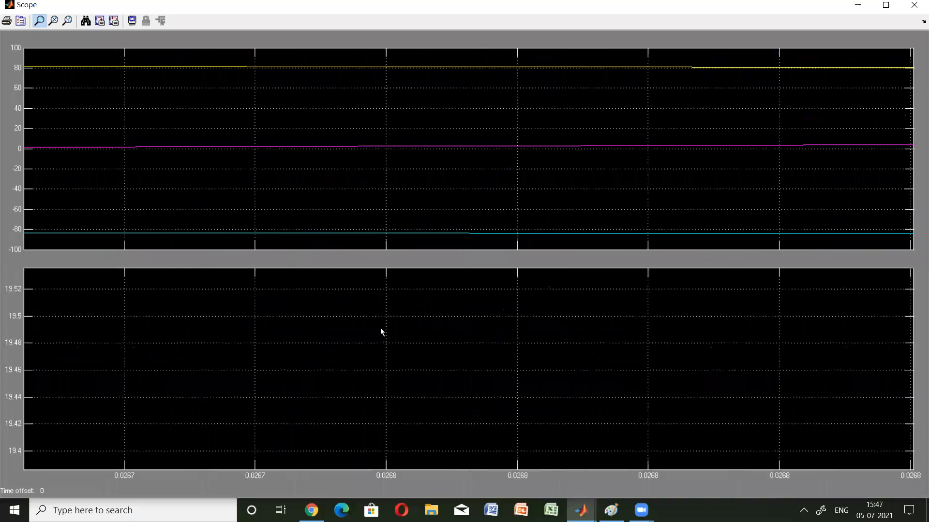
{"action": "double_click", "coordinate": [458, 373]}
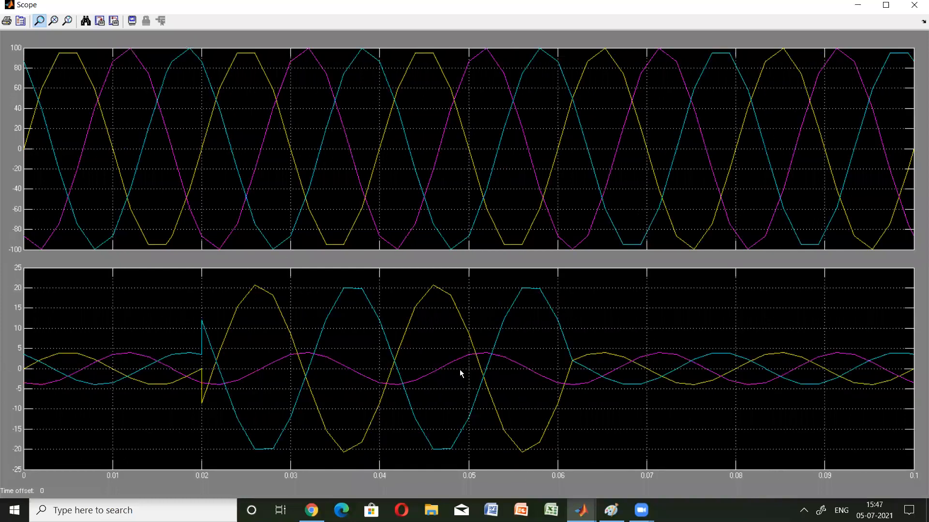
{"action": "left_click", "coordinate": [354, 290]}
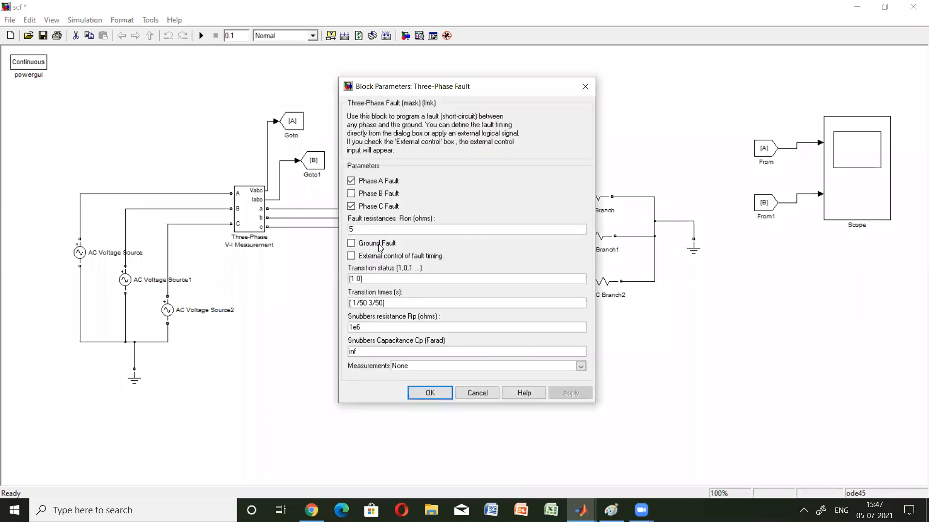
Configure the Three-Phase Fault block for faults on phases A and B with Ground Fault enabled
{"action": "left_click", "coordinate": [372, 206]}
{"action": "left_click", "coordinate": [372, 194]}
{"action": "left_click", "coordinate": [379, 245]}
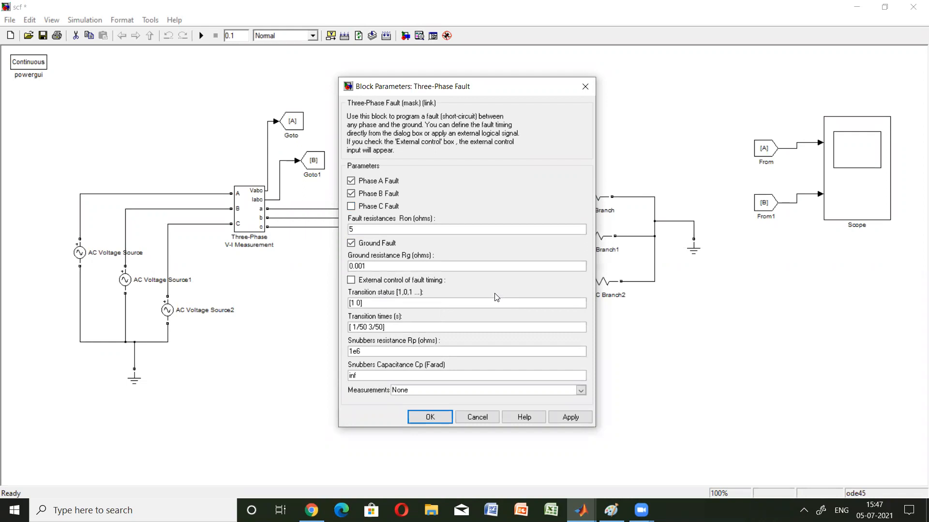
{"action": "left_click", "coordinate": [552, 418]}
{"action": "key", "text": "Return"}
Simulate the double line-to-ground fault and examine the peak currents of phases A and B on the scope
{"action": "left_click", "coordinate": [202, 36]}
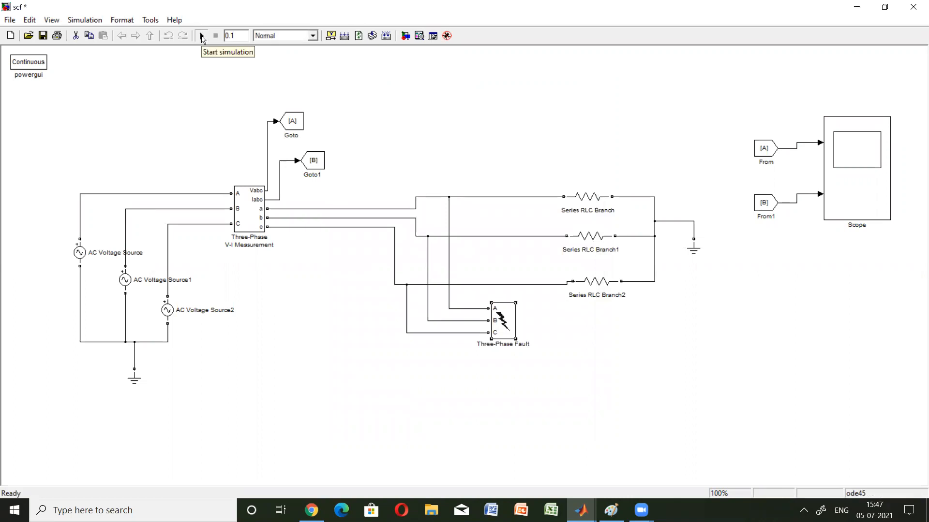
{"action": "double_click", "coordinate": [848, 179]}
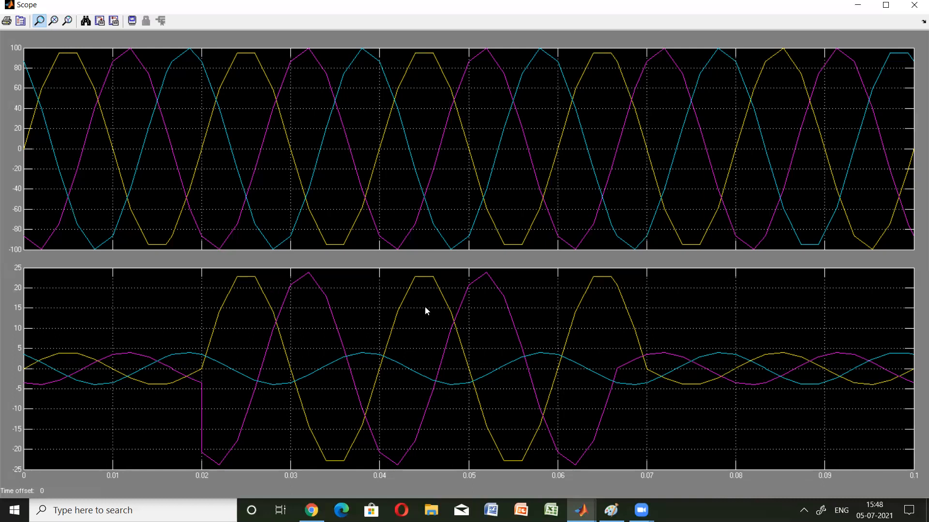
{"action": "left_click", "coordinate": [468, 378]}
{"action": "left_click", "coordinate": [462, 360]}
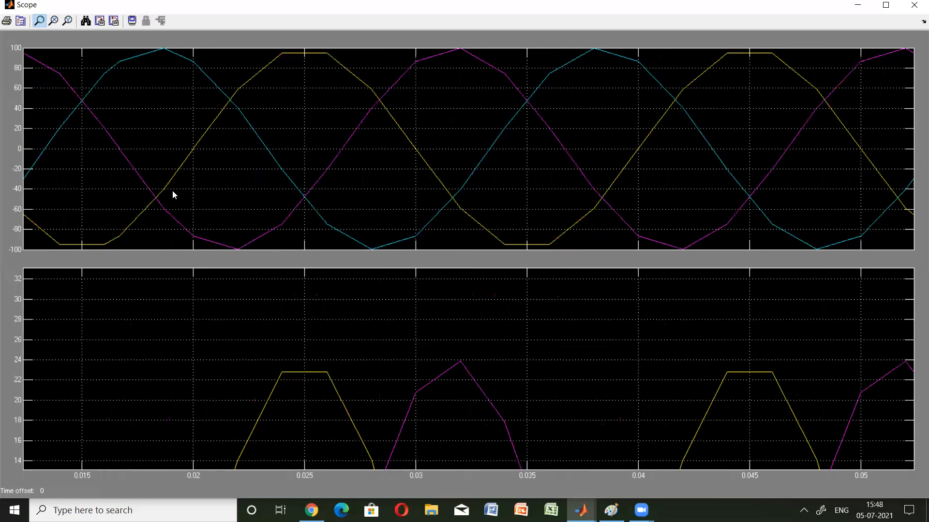
{"action": "double_click", "coordinate": [507, 296]}
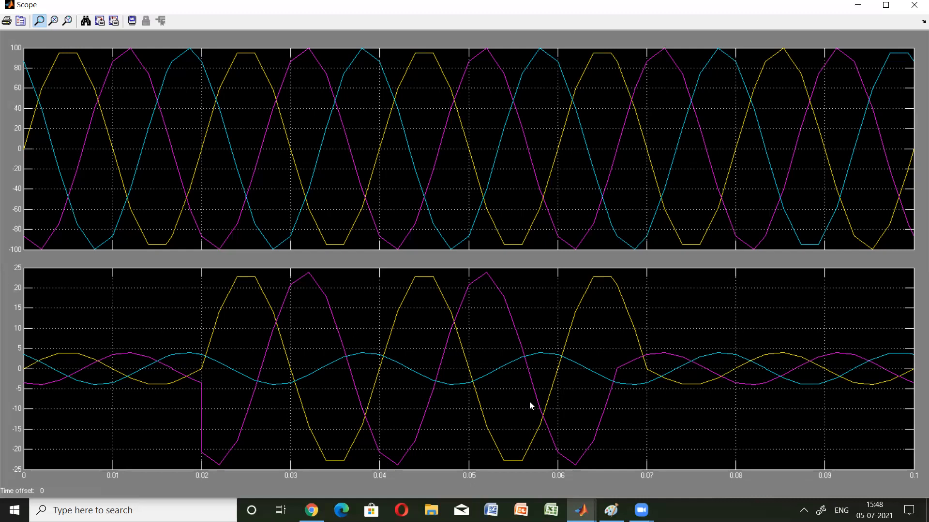
{"action": "left_click", "coordinate": [915, 6]}
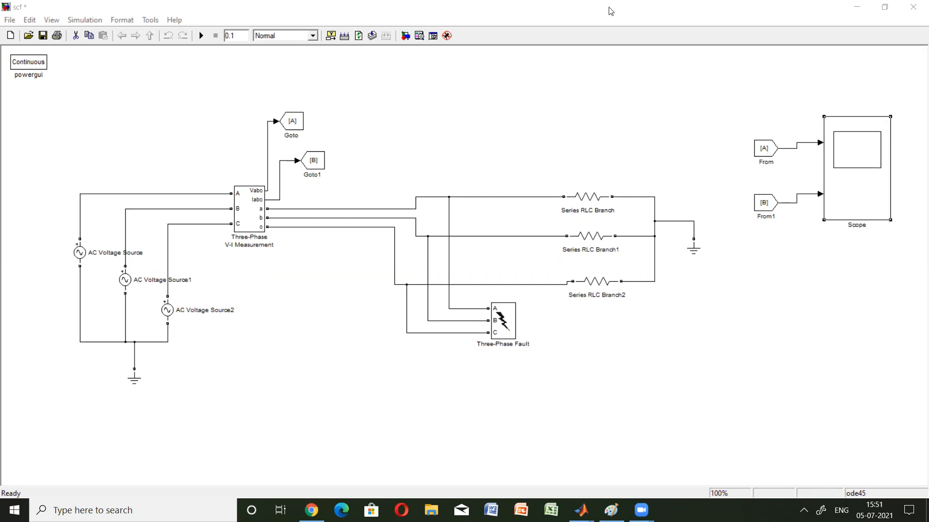
Review the phase selection, fault resistance and ground settings of the Three-Phase Fault block
{"action": "double_click", "coordinate": [504, 329]}
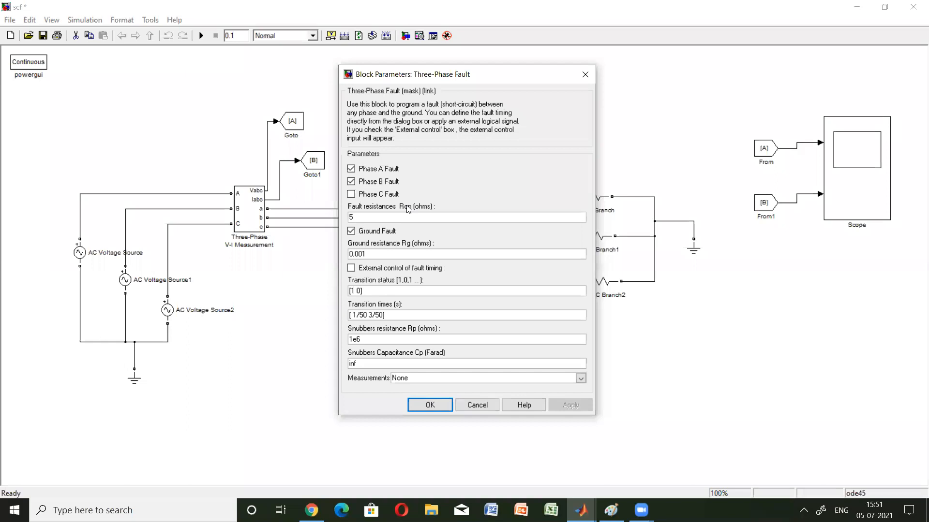
{"action": "left_click", "coordinate": [430, 405]}
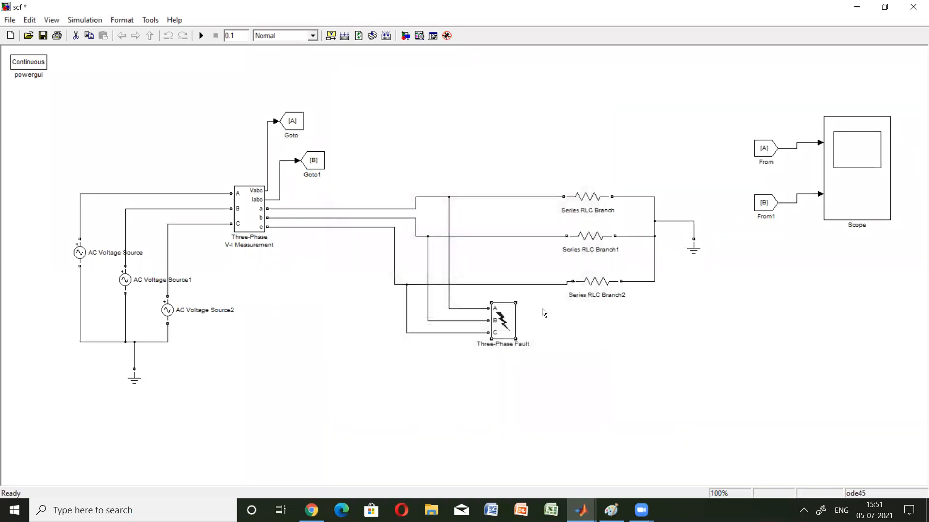
{"action": "double_click", "coordinate": [515, 316]}
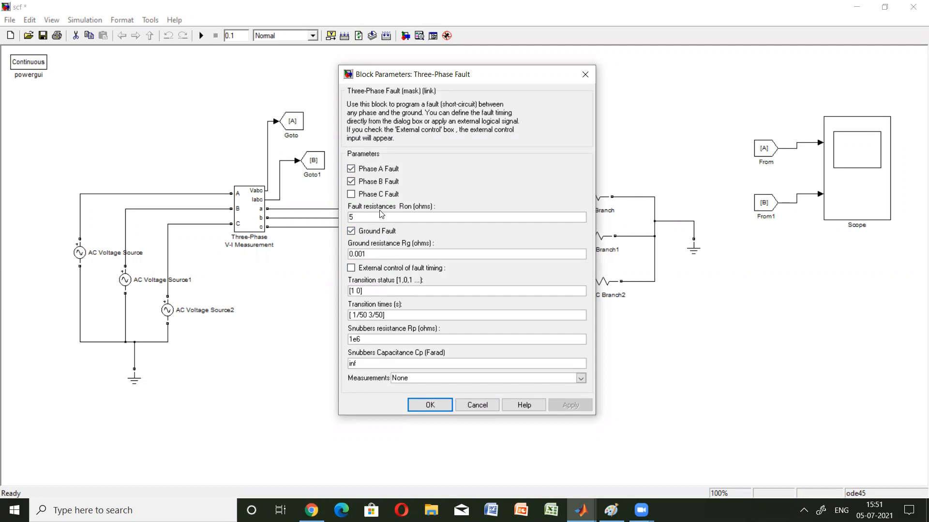
{"action": "left_click", "coordinate": [428, 405]}
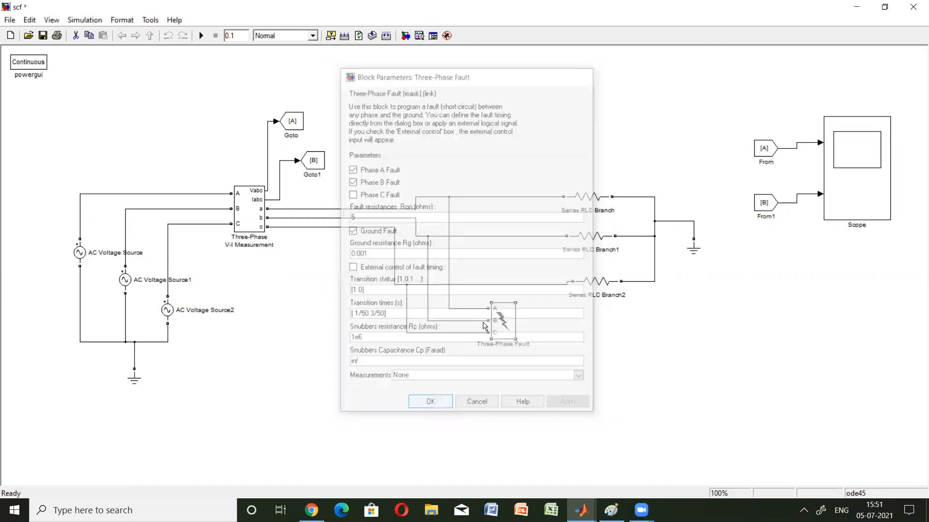
Add the Phase C fault in the Three-Phase Fault block for a three-phase-to-ground fault, and recheck its parameters
{"action": "double_click", "coordinate": [499, 322]}
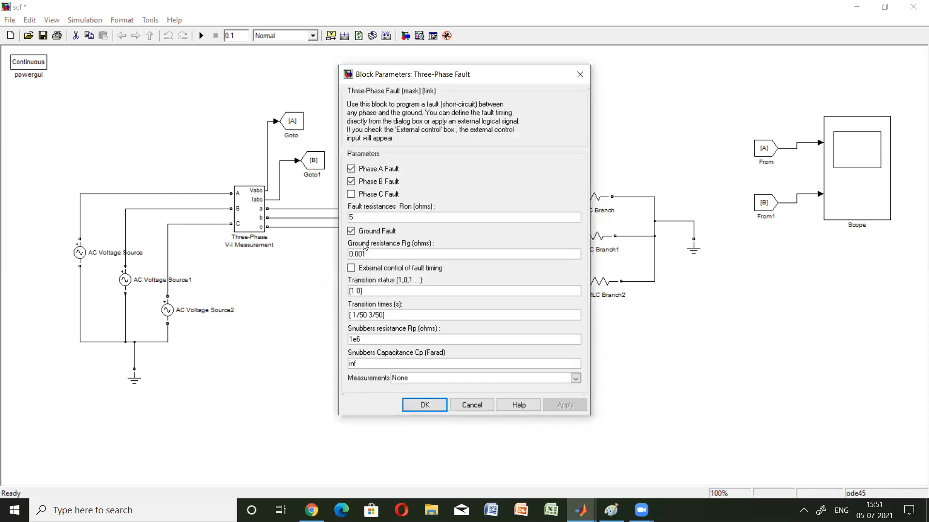
{"action": "left_click", "coordinate": [351, 194]}
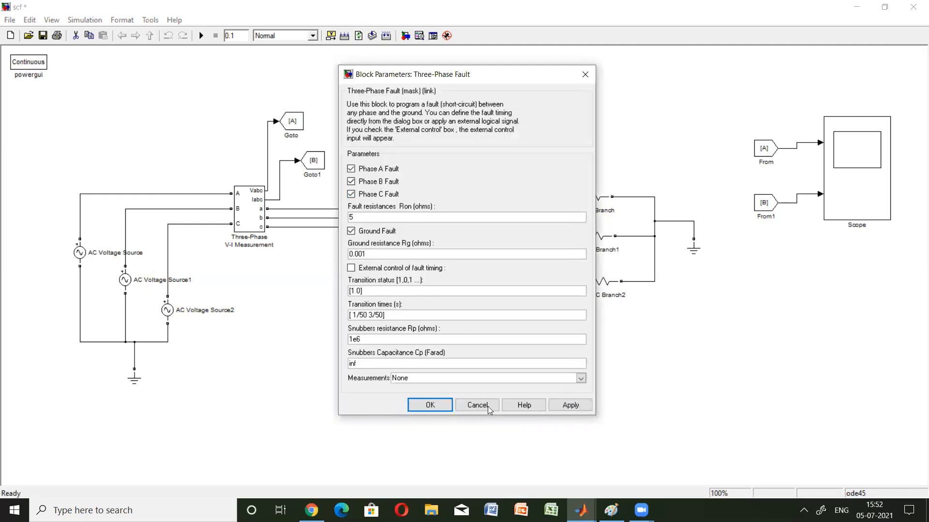
{"action": "left_click", "coordinate": [430, 406]}
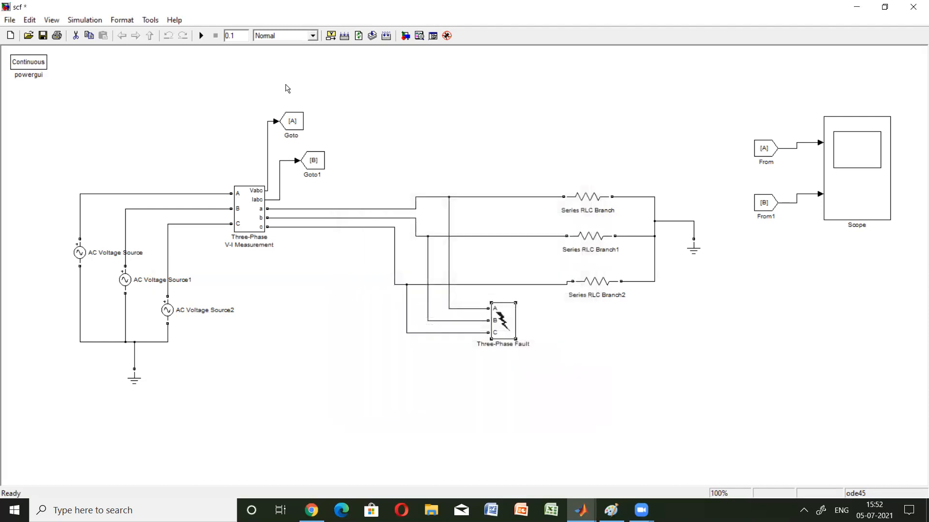
{"action": "left_click", "coordinate": [201, 35]}
{"action": "double_click", "coordinate": [501, 320]}
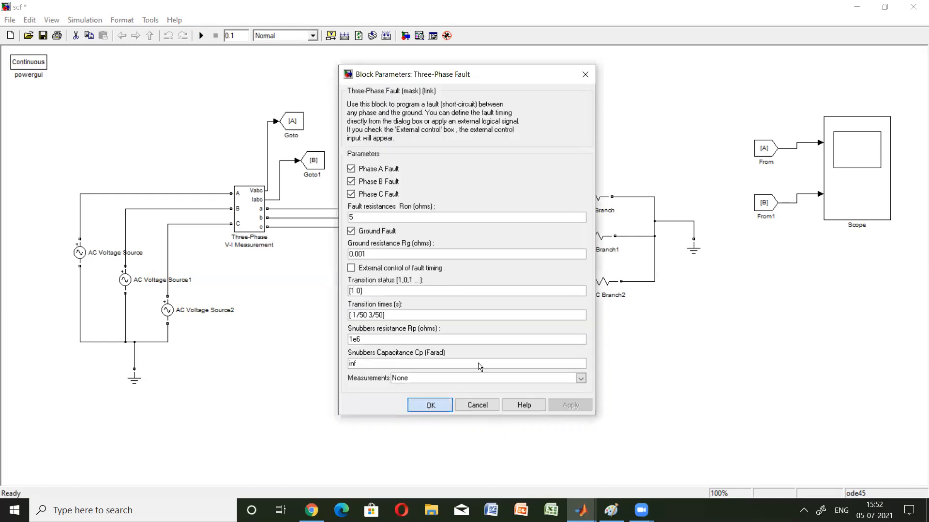
{"action": "double_click", "coordinate": [504, 330]}
{"action": "left_click", "coordinate": [441, 404]}
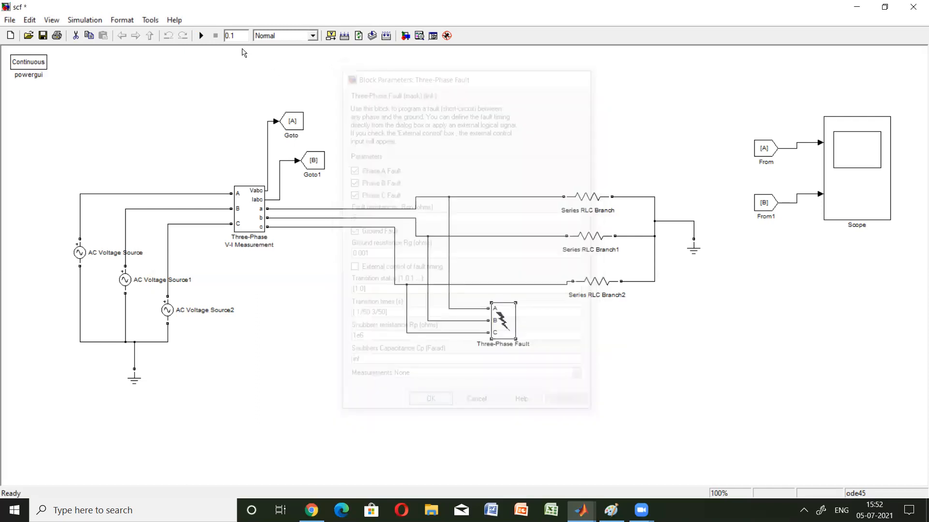
Simulate the three-phase-to-ground fault and inspect the voltage and current peaks on the scope at closer range
{"action": "left_click", "coordinate": [202, 36]}
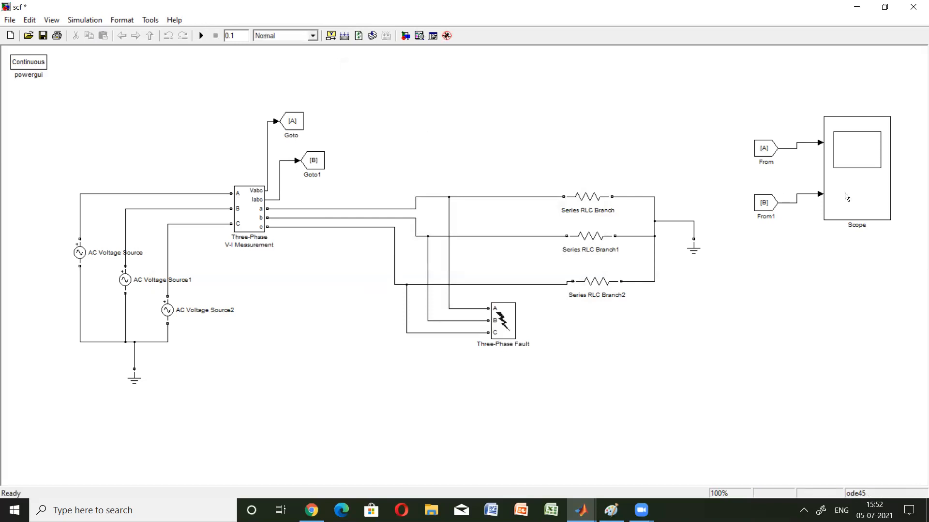
{"action": "left_click", "coordinate": [865, 200]}
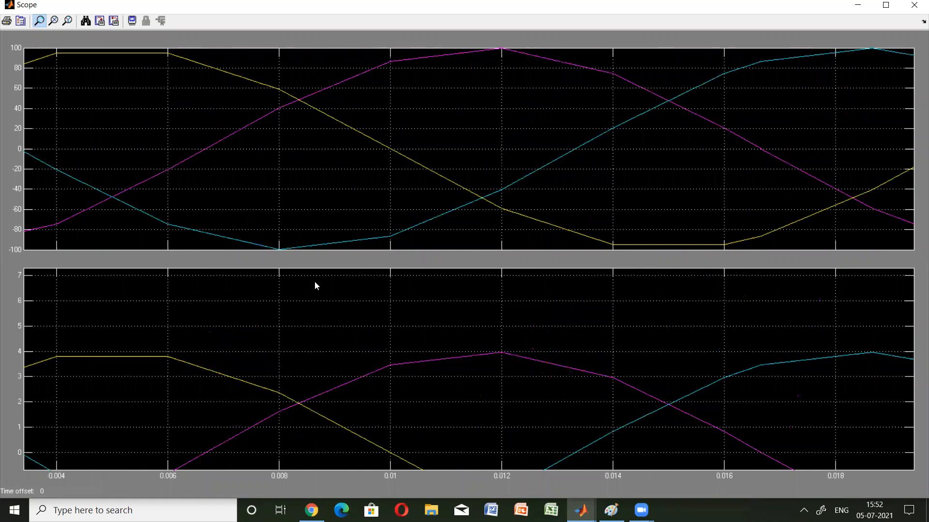
{"action": "double_click", "coordinate": [315, 282]}
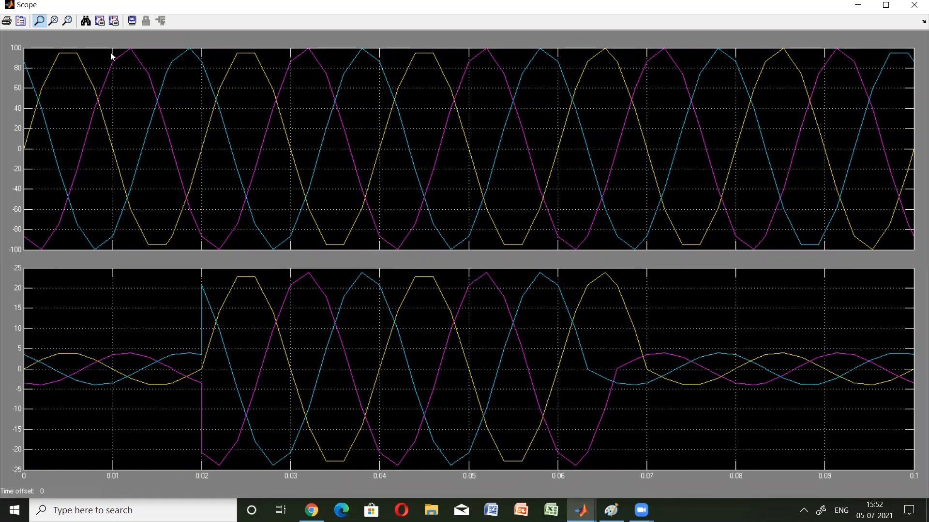
{"action": "left_click", "coordinate": [337, 77]}
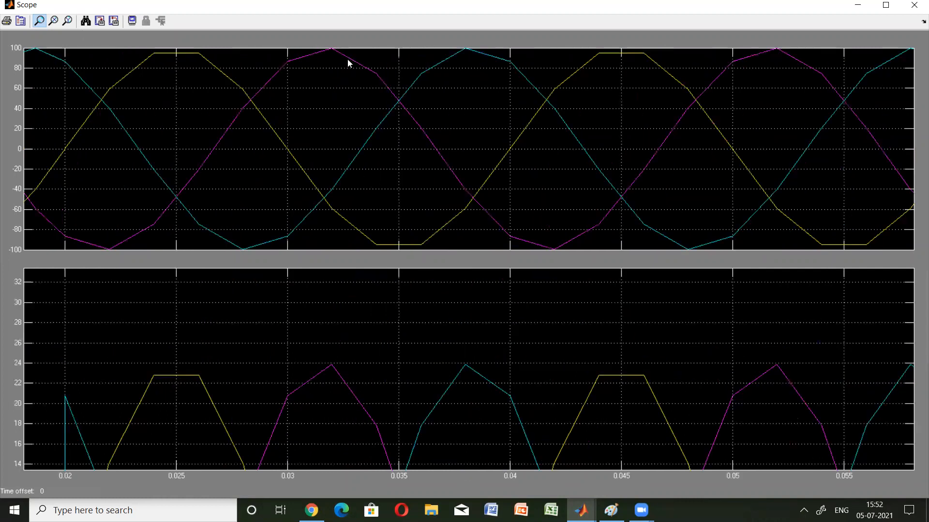
{"action": "double_click", "coordinate": [440, 82]}
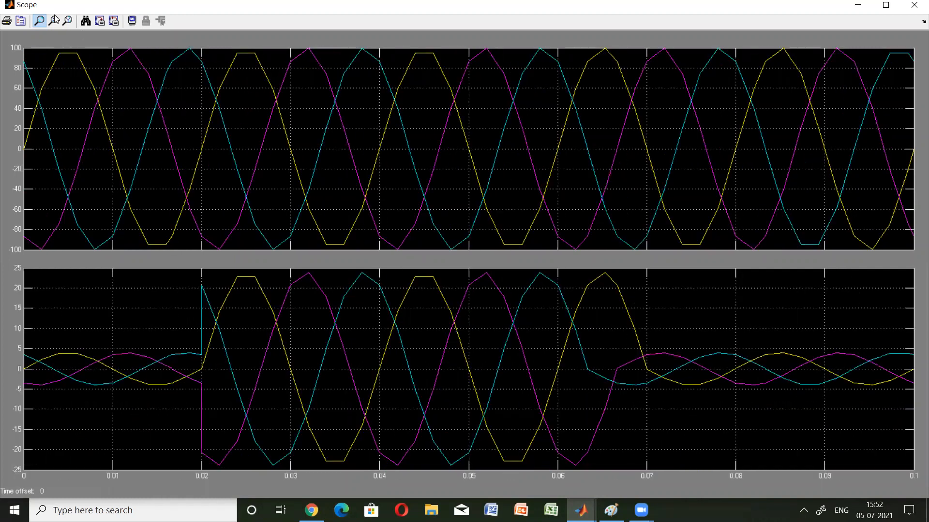
{"action": "left_click", "coordinate": [455, 242]}
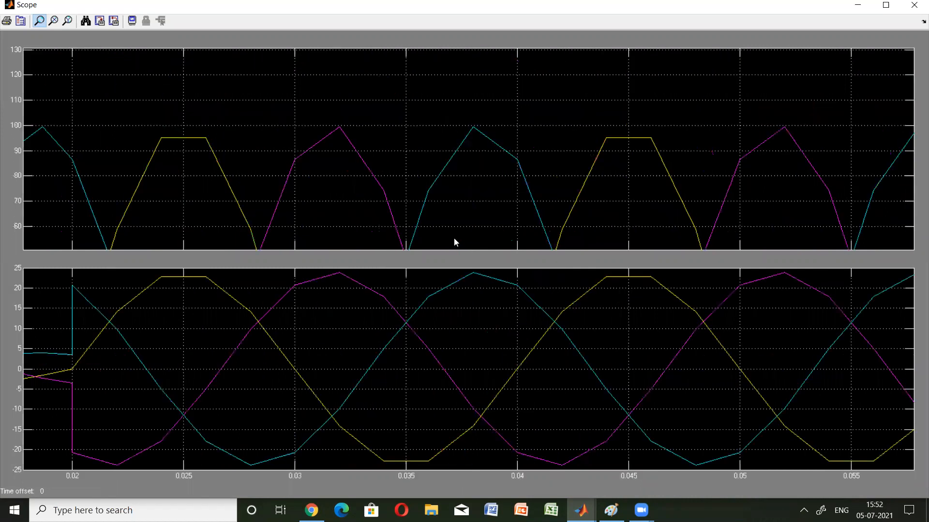
{"action": "double_click", "coordinate": [454, 239]}
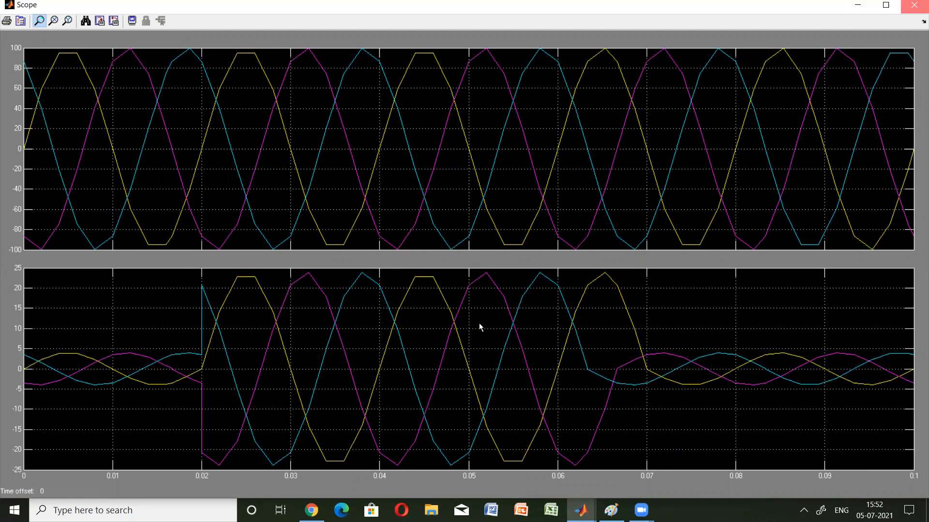
Set the Three-Phase Fault block's fault resistance Ron to 50 ohms and recheck its parameters
{"action": "double_click", "coordinate": [504, 326]}
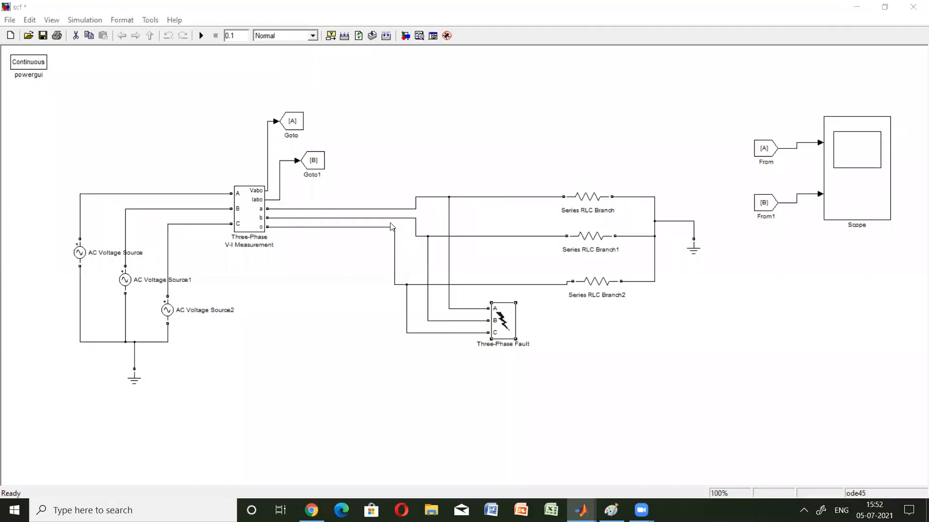
{"action": "left_click", "coordinate": [360, 218]}
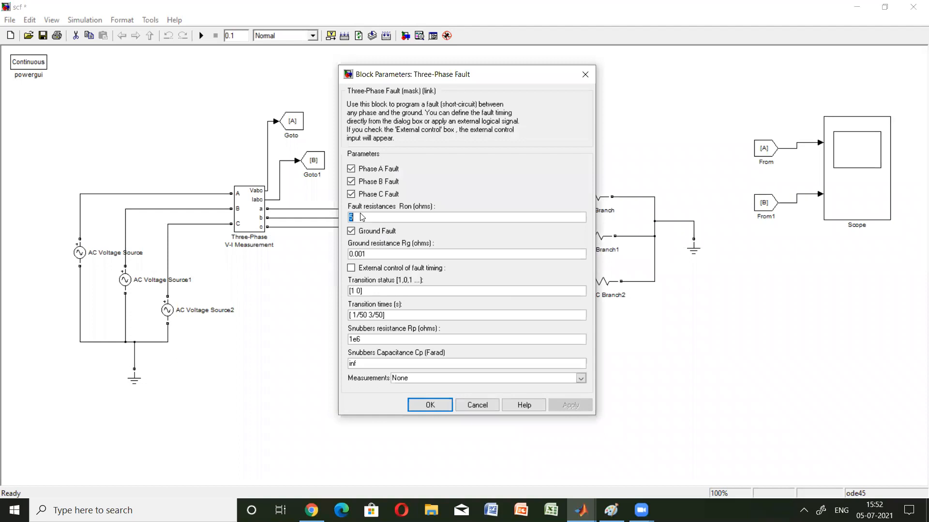
{"action": "type", "text": "0"}
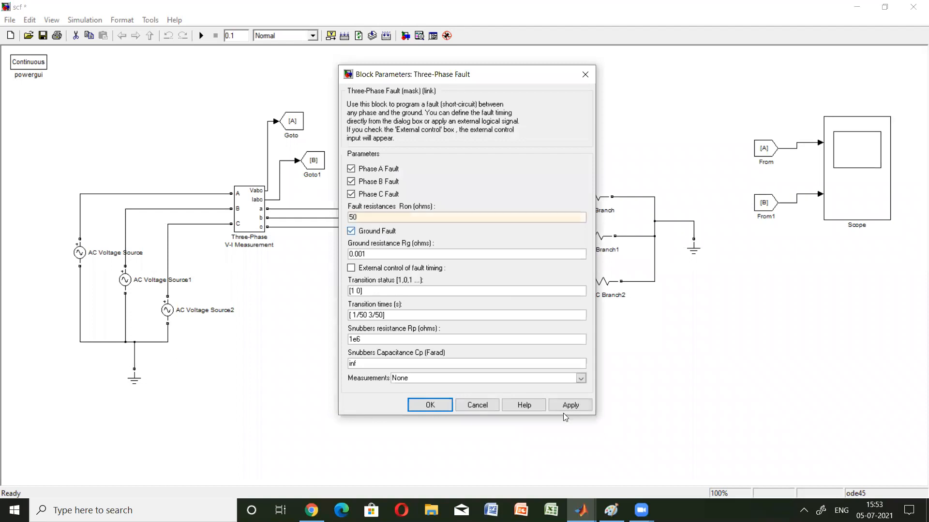
{"action": "left_click", "coordinate": [433, 407]}
{"action": "double_click", "coordinate": [506, 320]}
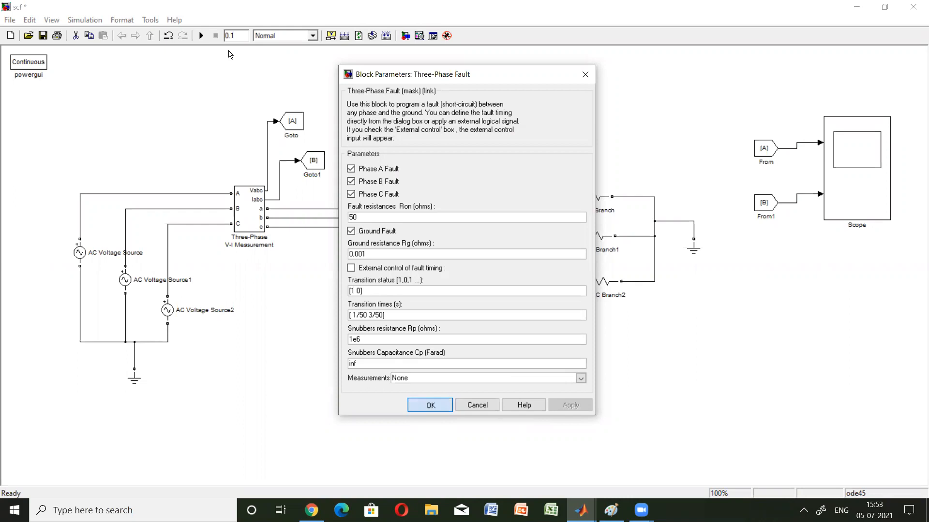
{"action": "key", "text": "Return"}
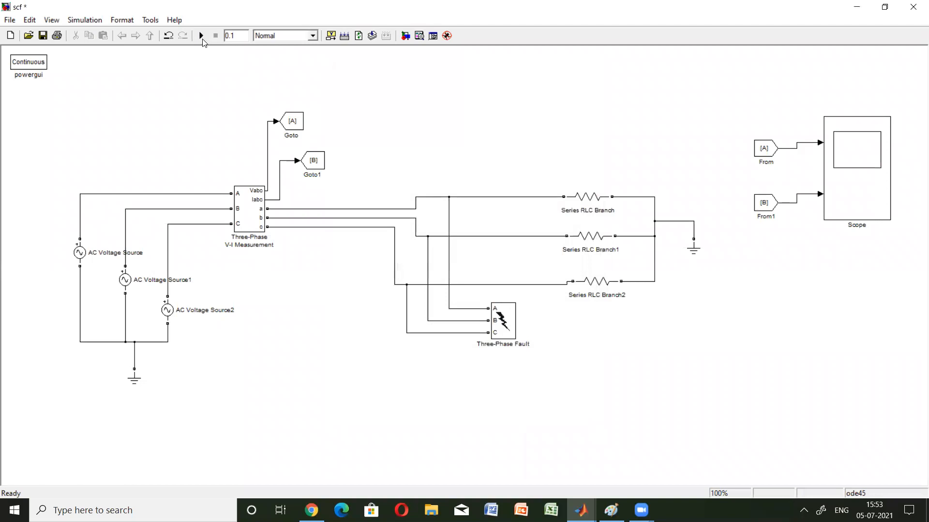
Simulate the three-phase-to-ground fault with 50 ohms fault resistance and inspect the current peaks on the scope at closer range
{"action": "double_click", "coordinate": [857, 174]}
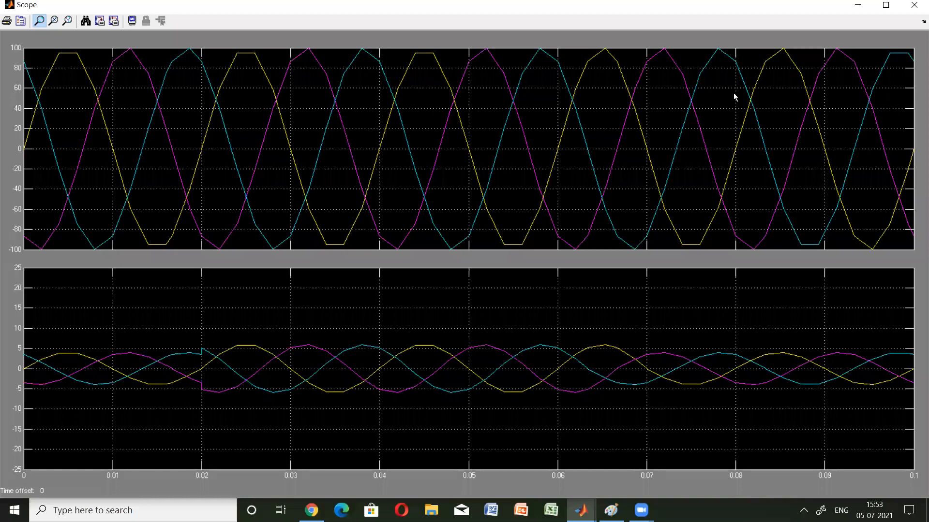
{"action": "key", "text": "ctrl+a"}
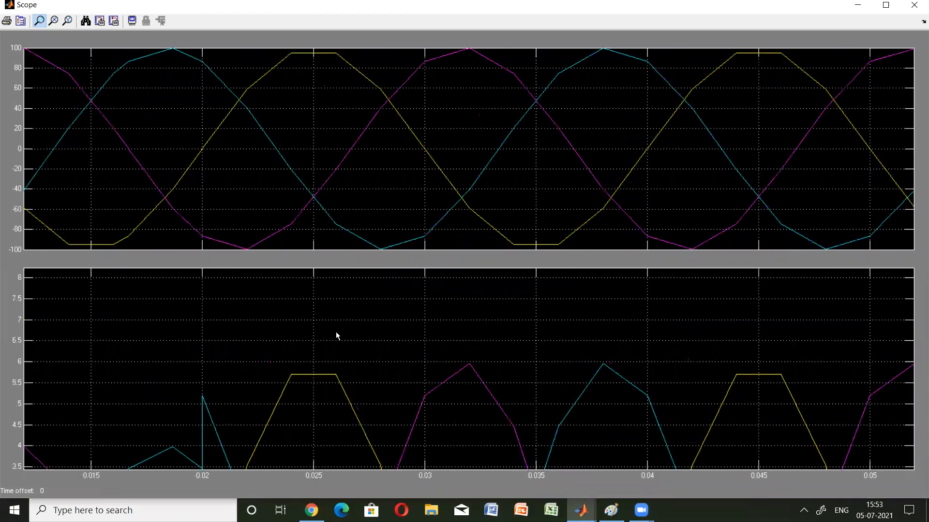
{"action": "left_click", "coordinate": [912, 5]}
Set the Three-Phase Fault block's fault resistance Ron to 500 ohms
{"action": "double_click", "coordinate": [309, 167]}
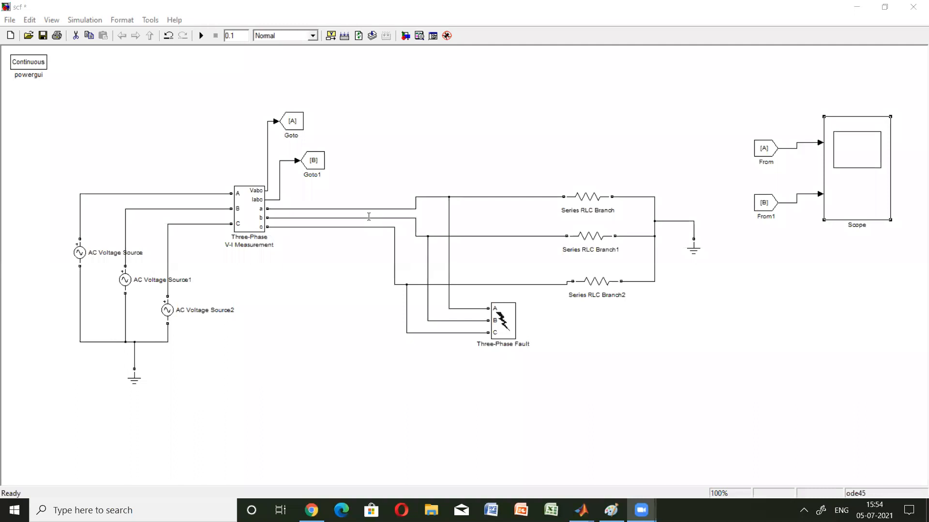
{"action": "double_click", "coordinate": [503, 320]}
{"action": "left_click", "coordinate": [412, 409]}
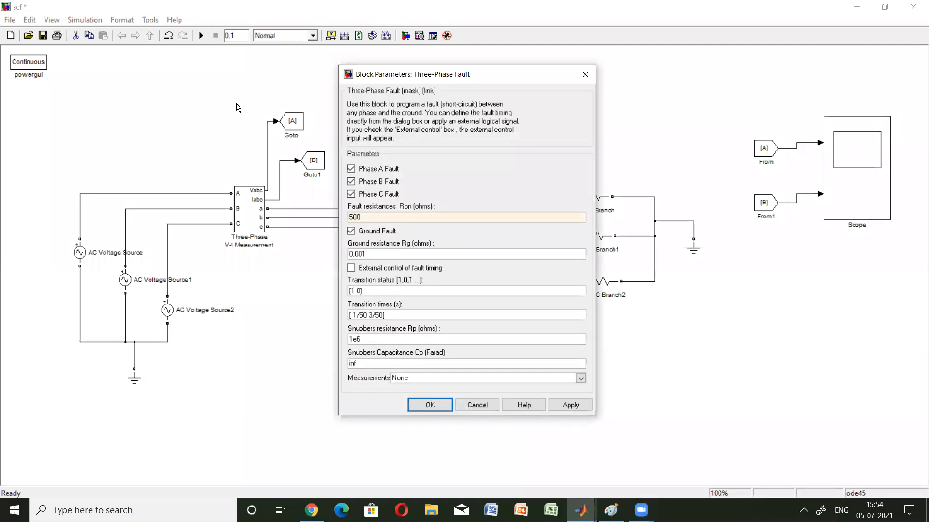
Simulate the model with 500 ohms fault resistance and examine the voltage and current waveforms on the scope
{"action": "left_click", "coordinate": [200, 36]}
{"action": "left_click", "coordinate": [840, 161]}
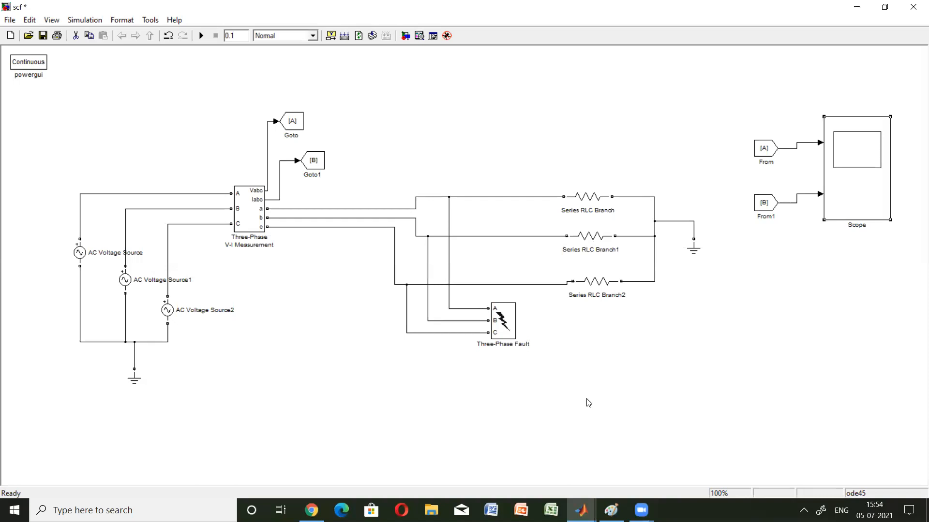
{"action": "key", "text": "alt+Tab"}
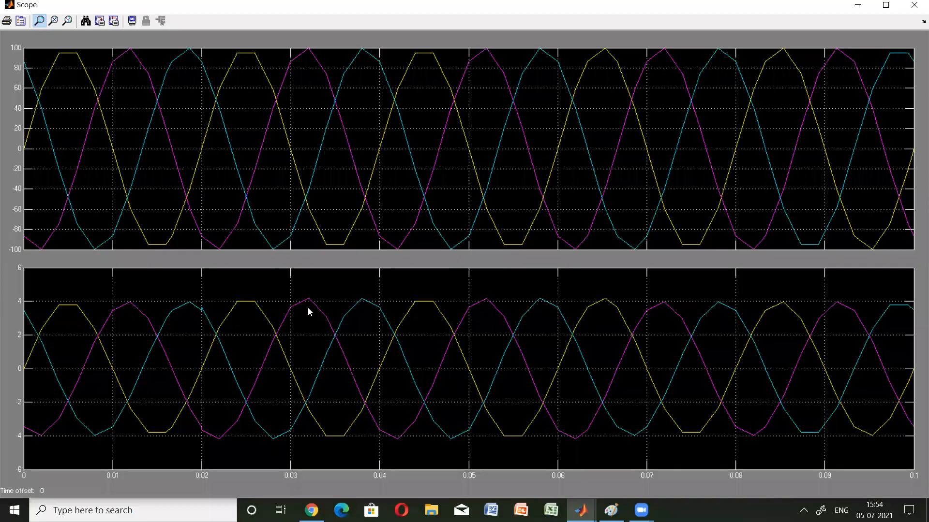
{"action": "double_click", "coordinate": [531, 361]}
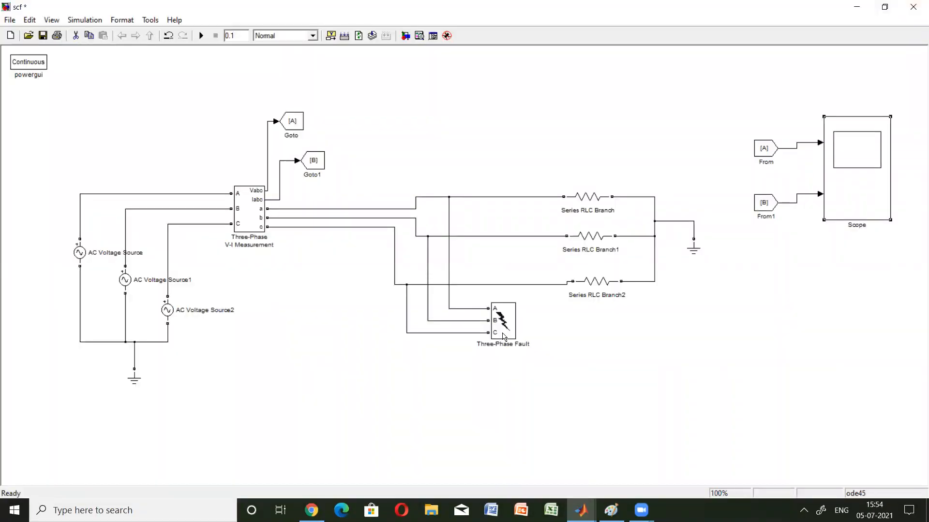
Set the Three-Phase Fault block's fault resistance Ron to 1 ohm
{"action": "double_click", "coordinate": [502, 333]}
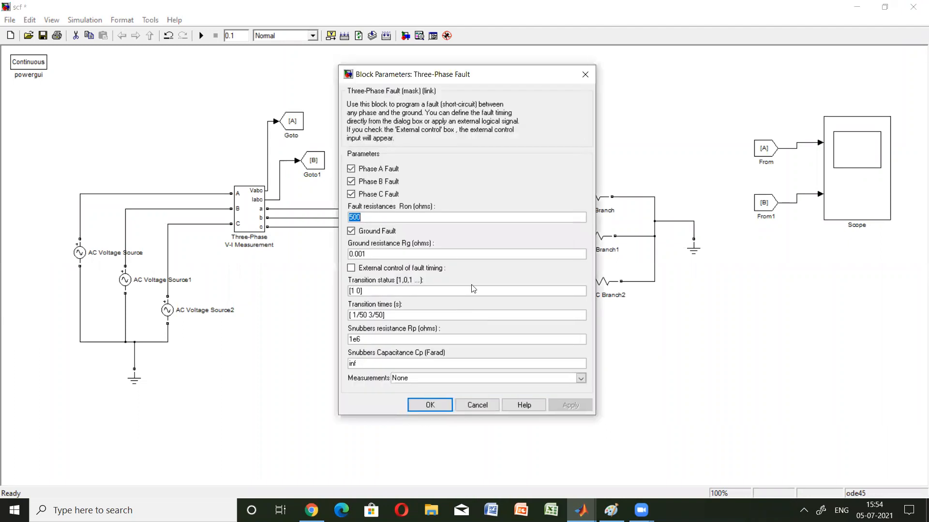
{"action": "type", "text": "1"}
{"action": "left_click", "coordinate": [430, 405]}
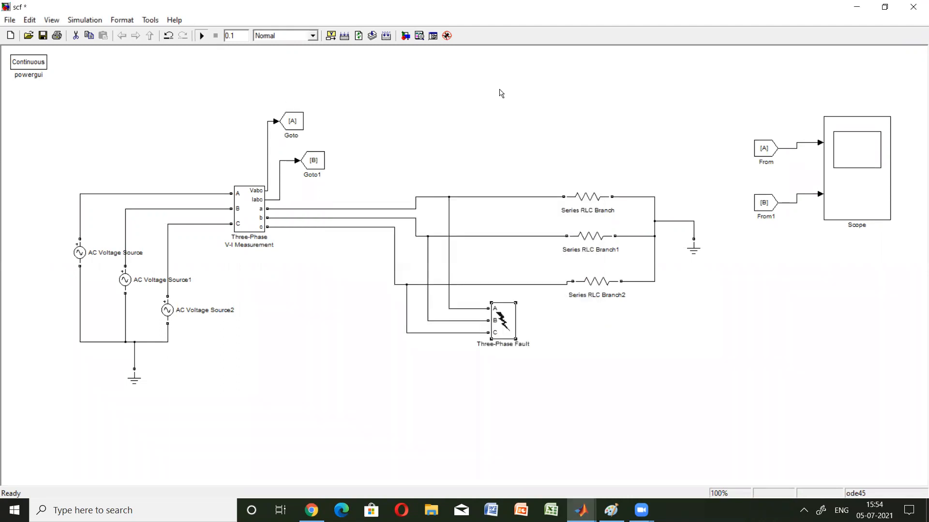
Simulate the model with 1 ohm fault resistance and autoscale the scope's current plot to examine the full fault-current peaks
{"action": "left_click", "coordinate": [857, 170]}
{"action": "left_click", "coordinate": [857, 6]}
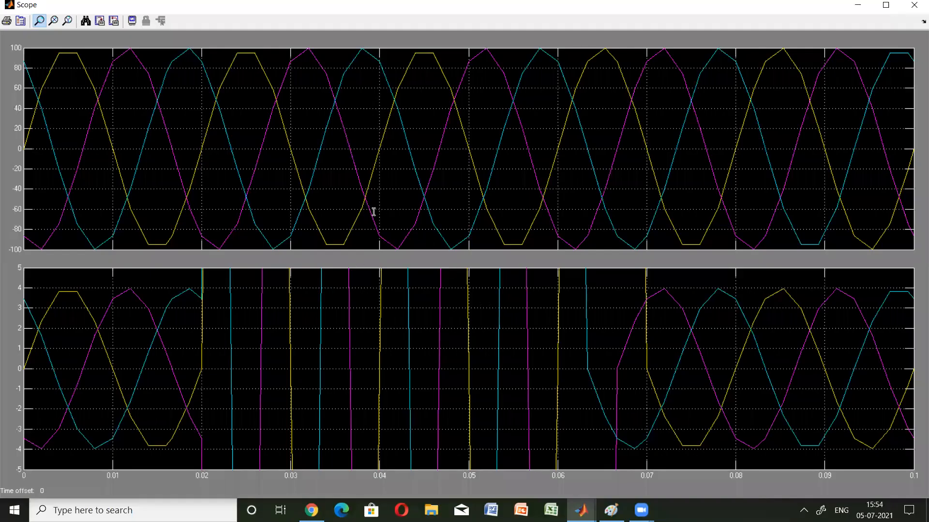
{"action": "right_click", "coordinate": [563, 408]}
{"action": "left_click", "coordinate": [443, 413]}
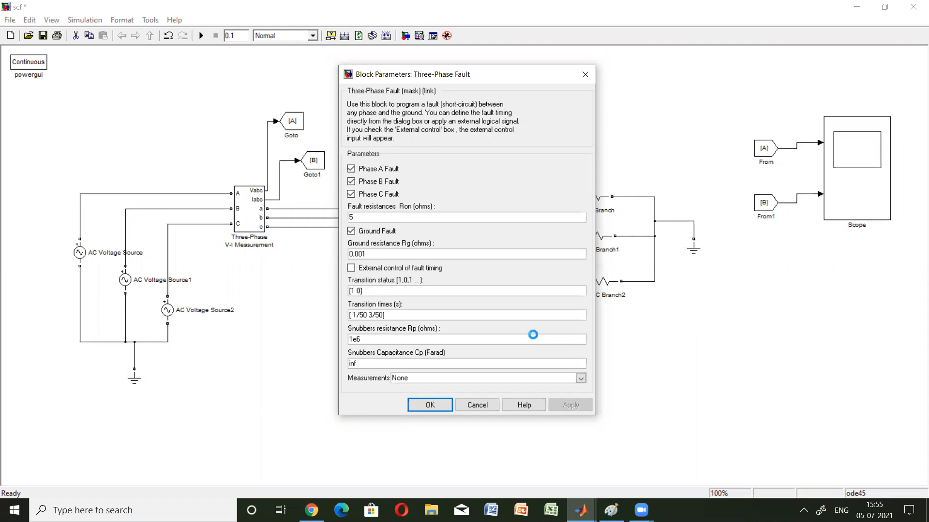
Set the fault resistance back to 500 ohms and rerun the simulation to compare the currents on the scope
{"action": "double_click", "coordinate": [387, 218]}
{"action": "type", "text": "500"}
{"action": "left_click", "coordinate": [554, 405]}
{"action": "left_click", "coordinate": [430, 405]}
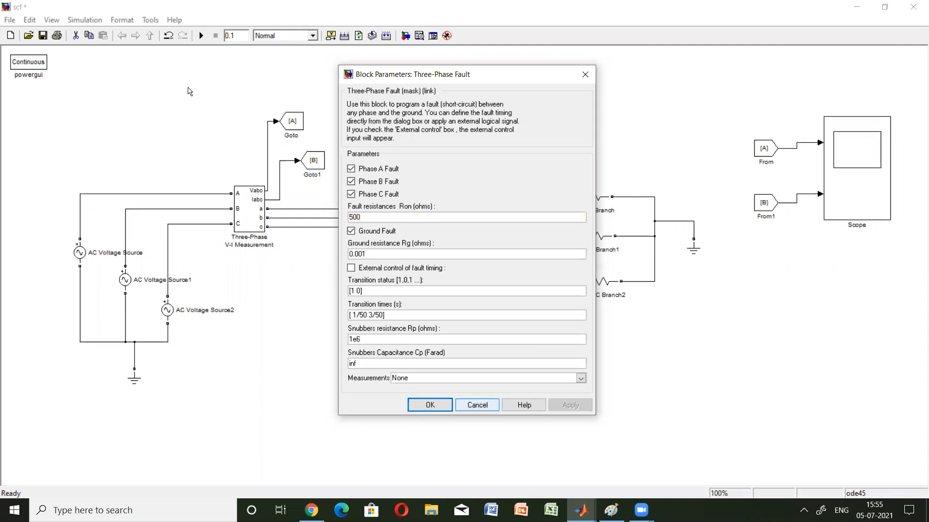
{"action": "left_click", "coordinate": [855, 160]}
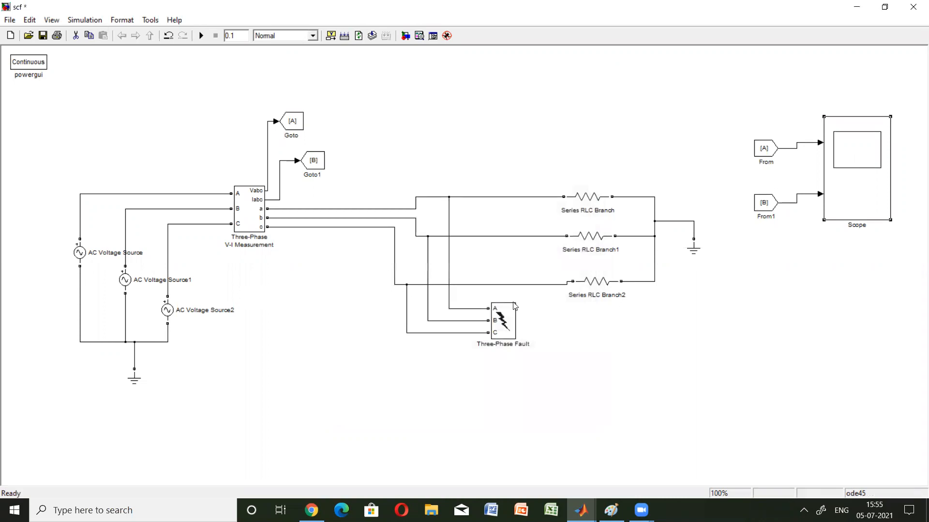
{"action": "key", "text": "alt+Tab"}
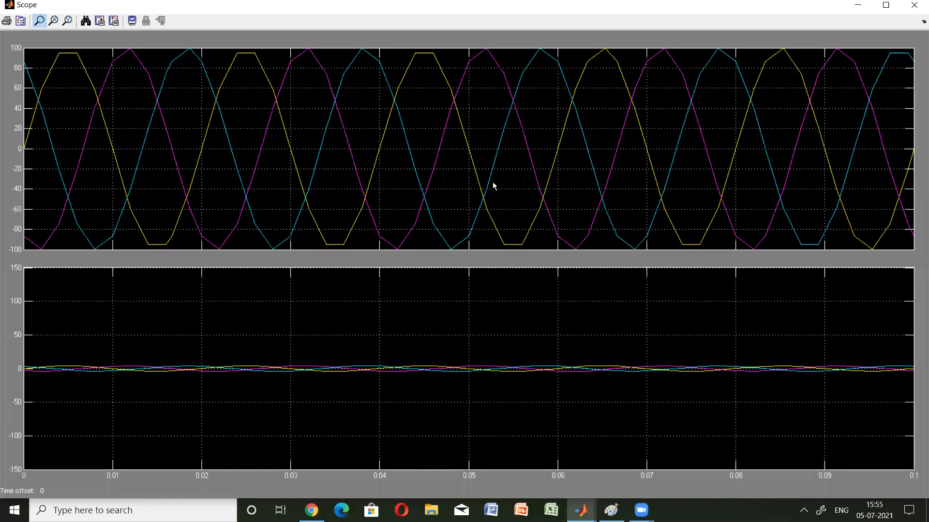
Restore the fault resistance to 5 ohms and rerun the simulation, checking the fault currents on the scope
{"action": "double_click", "coordinate": [501, 311]}
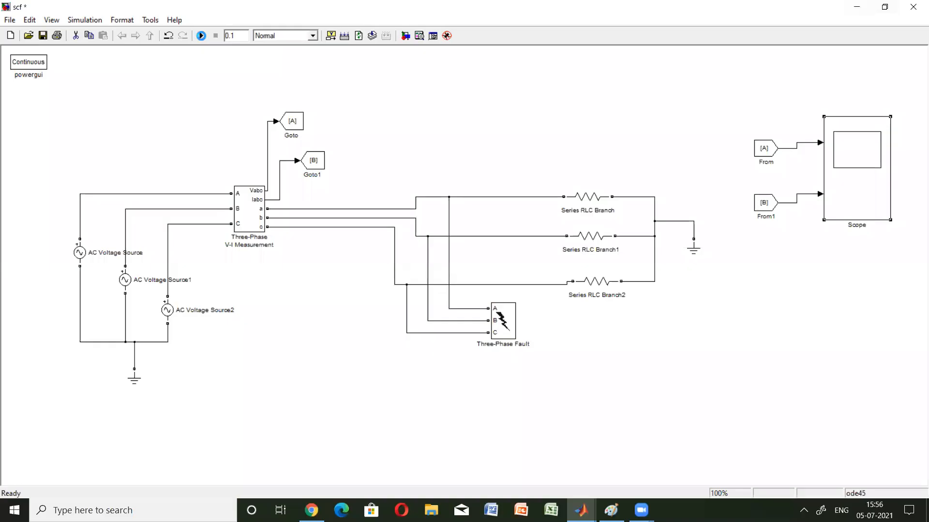
{"action": "left_click", "coordinate": [201, 36]}
{"action": "double_click", "coordinate": [847, 184]}
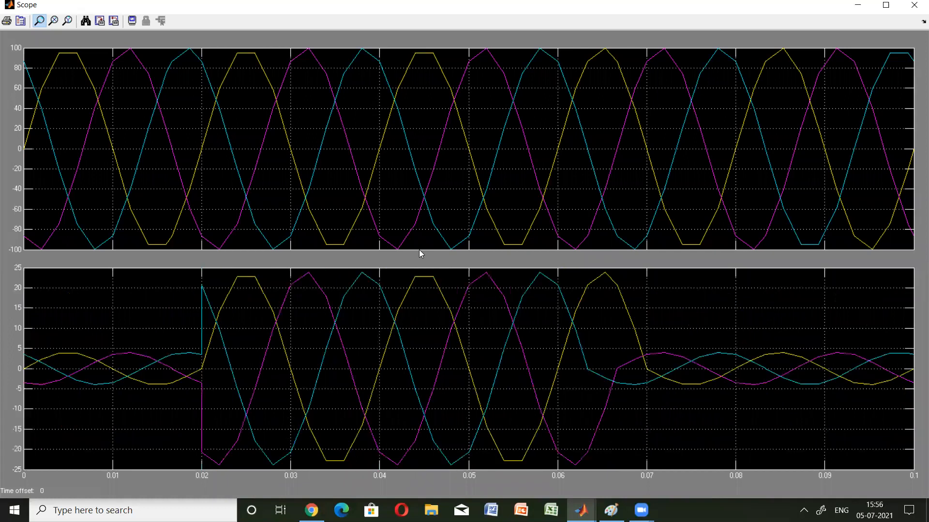
{"action": "left_click", "coordinate": [914, 6]}
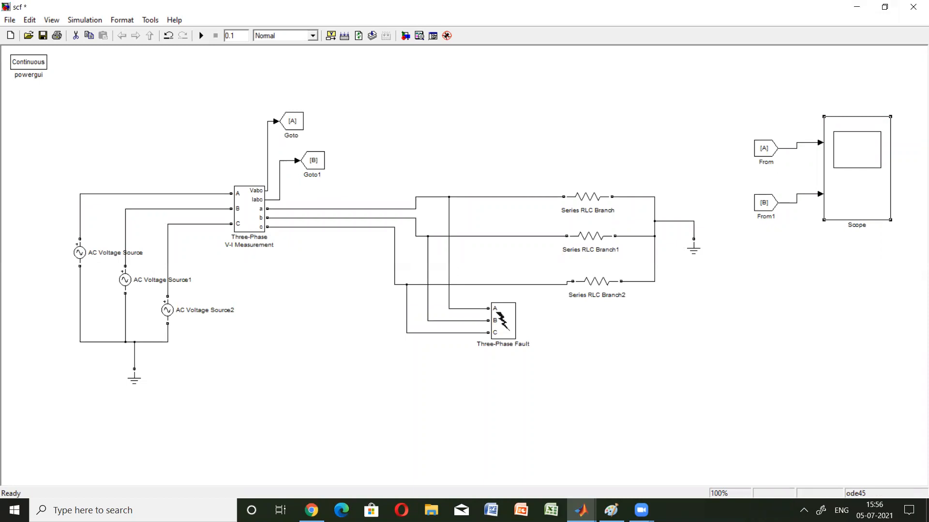
Switch to the Paint board and review the list of symmetrical and unsymmetrical short-circuit fault types
{"action": "left_click", "coordinate": [611, 510]}
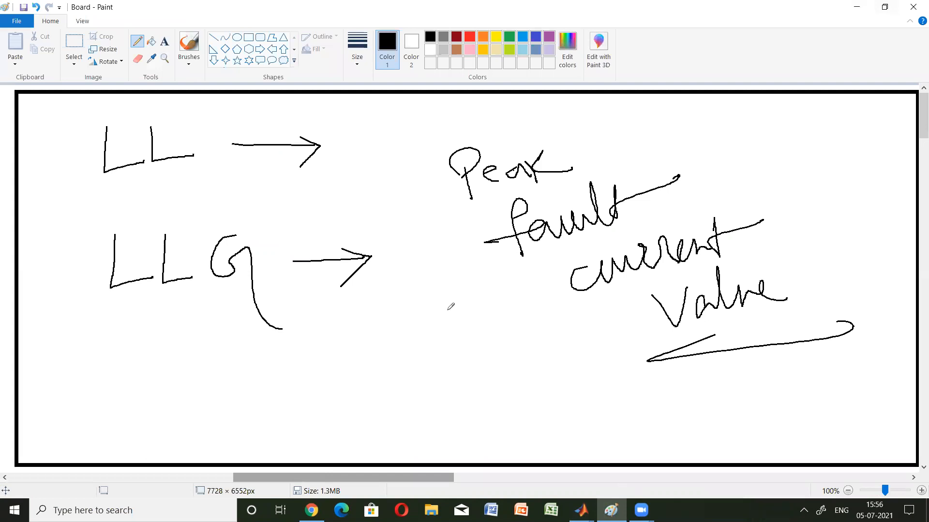
{"action": "scroll", "coordinate": [450, 306], "scroll_direction": "left", "scroll_amount": 10}
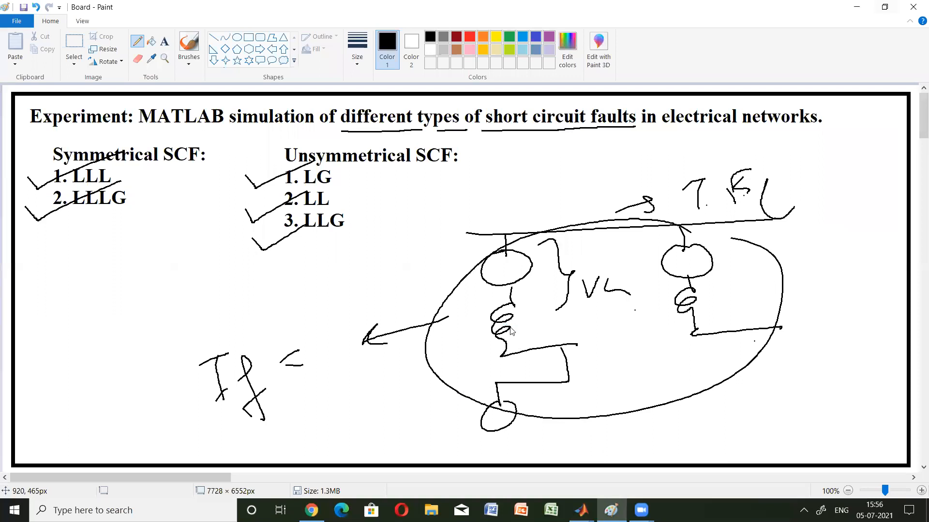
Switch back to the scf Simulink model and review the Three-Phase Fault block's phase, resistance and timing settings
{"action": "left_click", "coordinate": [581, 511]}
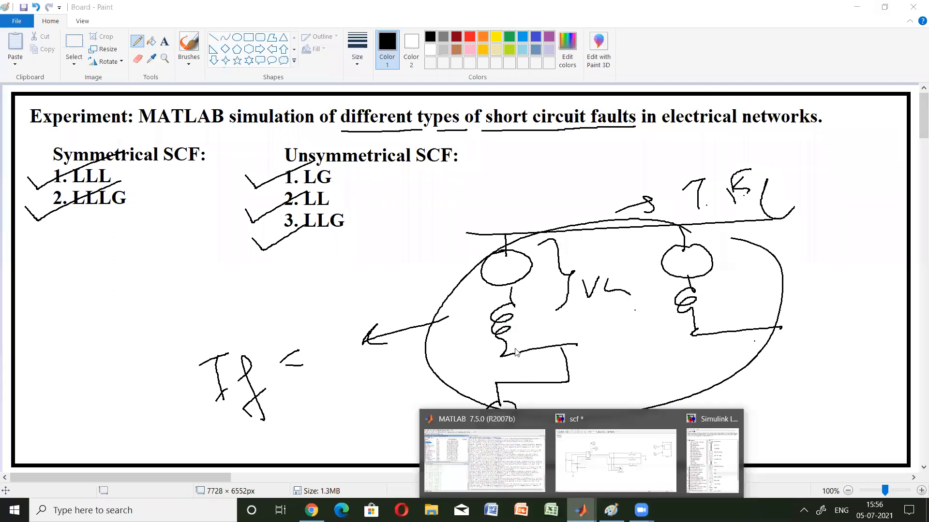
{"action": "left_click", "coordinate": [615, 457]}
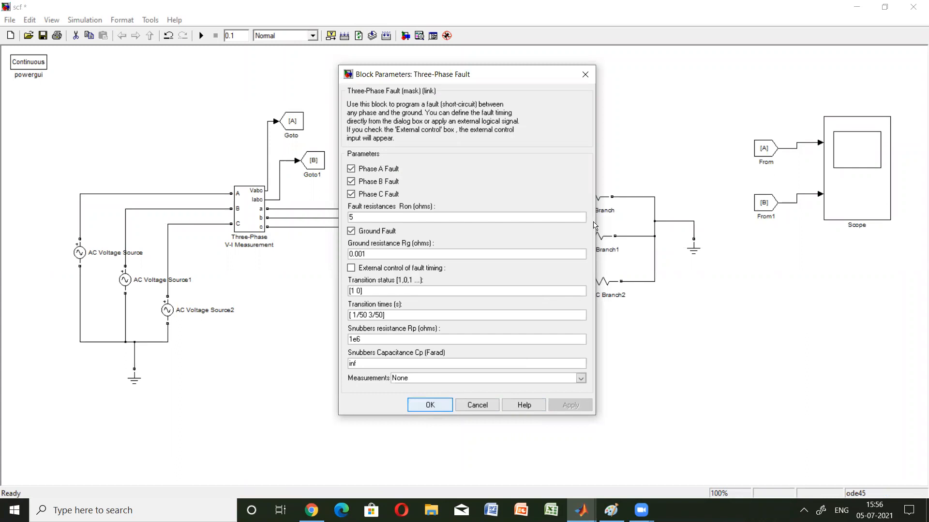
{"action": "key", "text": "Return"}
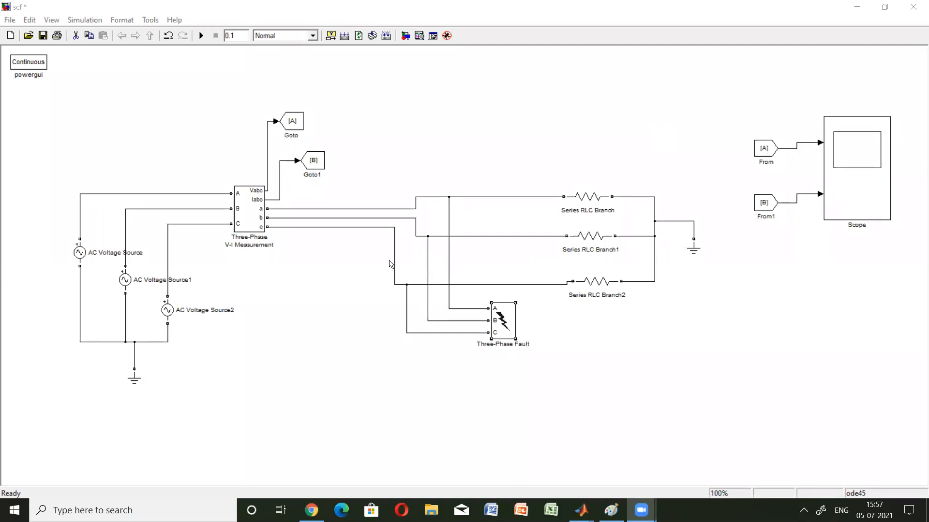
Switch to a blank frame of the Paint board and draw a long horizontal time axis across it
{"action": "mouse_move", "coordinate": [581, 511]}
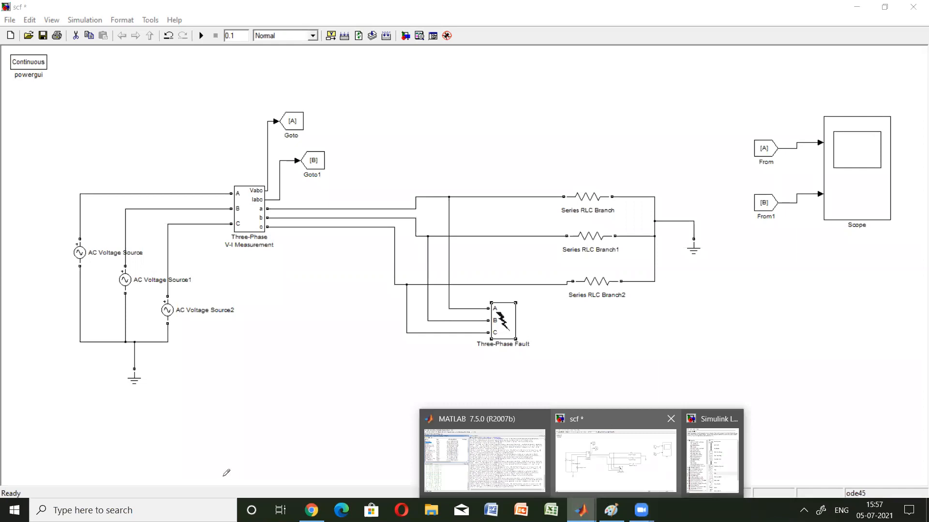
{"action": "key", "text": "alt+Tab"}
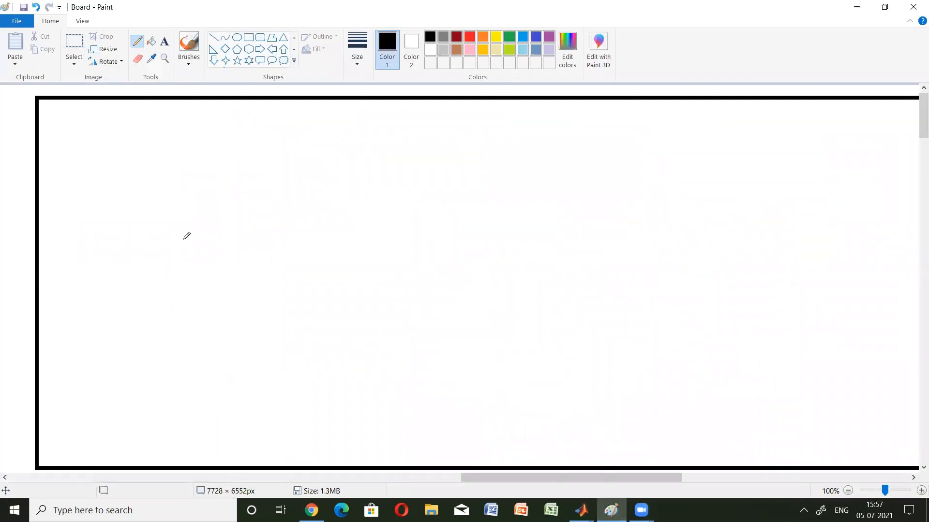
{"action": "left_click_drag", "start_coordinate": [119, 256], "coordinate": [809, 249]}
{"action": "mouse_move", "coordinate": [126, 257]}
{"action": "left_mouse_down"}
{"action": "mouse_move", "coordinate": [220, 269]}
{"action": "mouse_move", "coordinate": [276, 157]}
{"action": "left_mouse_up"}
{"action": "mouse_move", "coordinate": [291, 207]}
{"action": "left_mouse_down"}
{"action": "mouse_move", "coordinate": [306, 248]}
{"action": "mouse_move", "coordinate": [290, 203]}
{"action": "left_mouse_up"}
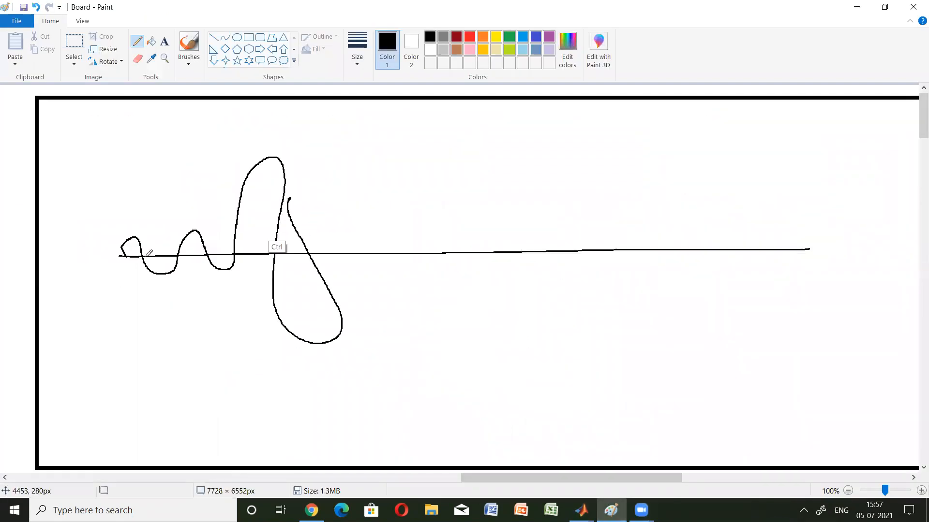
{"action": "key", "text": "ctrl+z"}
Sketch a current waveform along the axis with small initial cycles, a sudden large fault peak, and gradually decaying cycles
{"action": "mouse_move", "coordinate": [144, 255]}
{"action": "left_mouse_down"}
{"action": "mouse_move", "coordinate": [197, 249]}
{"action": "mouse_move", "coordinate": [250, 275]}
{"action": "mouse_move", "coordinate": [307, 237]}
{"action": "mouse_move", "coordinate": [318, 134]}
{"action": "mouse_move", "coordinate": [380, 375]}
{"action": "mouse_move", "coordinate": [367, 161]}
{"action": "mouse_move", "coordinate": [414, 219]}
{"action": "left_mouse_up"}
{"action": "mouse_move", "coordinate": [414, 286]}
{"action": "left_mouse_down"}
{"action": "mouse_move", "coordinate": [452, 317]}
{"action": "mouse_move", "coordinate": [470, 179]}
{"action": "mouse_move", "coordinate": [488, 184]}
{"action": "mouse_move", "coordinate": [492, 249]}
{"action": "mouse_move", "coordinate": [663, 252]}
{"action": "mouse_move", "coordinate": [719, 276]}
{"action": "left_mouse_up"}
{"action": "left_click_drag", "start_coordinate": [743, 225], "coordinate": [744, 247]}
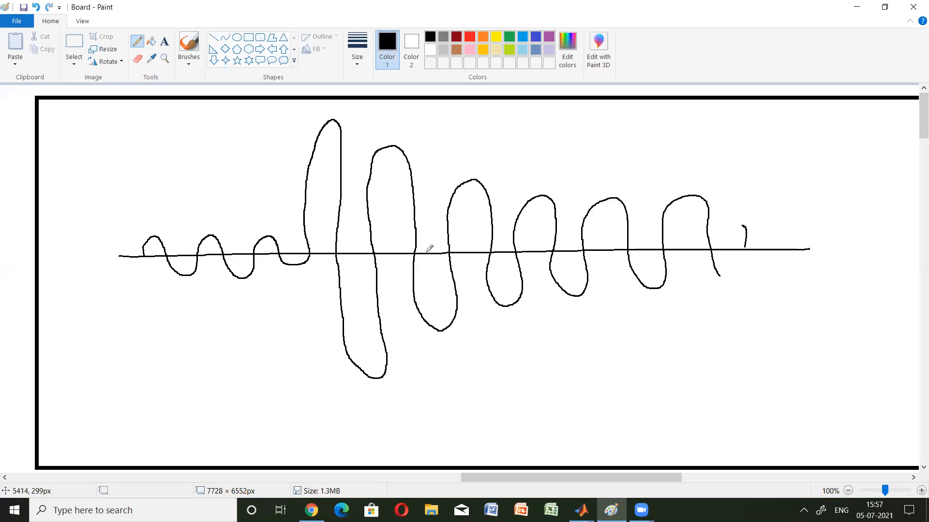
{"action": "left_click_drag", "start_coordinate": [720, 278], "coordinate": [791, 228]}
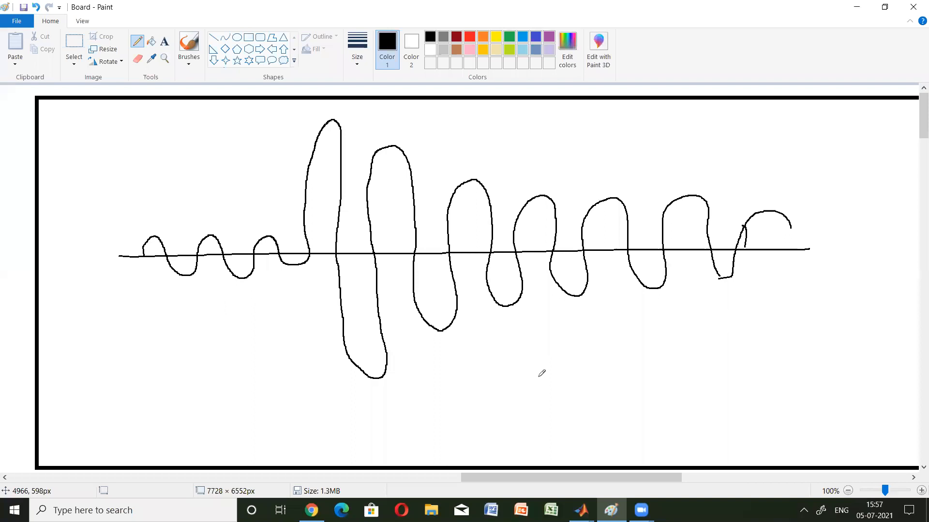
Handwrite a short abbreviated note in two parts joined by a dash below the decaying part of the waveform
{"action": "left_click_drag", "start_coordinate": [518, 373], "coordinate": [555, 376]}
{"action": "mouse_move", "coordinate": [565, 377]}
{"action": "left_mouse_down"}
{"action": "mouse_move", "coordinate": [589, 382]}
{"action": "mouse_move", "coordinate": [669, 364]}
{"action": "left_mouse_up"}
{"action": "mouse_move", "coordinate": [712, 357]}
{"action": "left_mouse_down"}
{"action": "mouse_move", "coordinate": [709, 369]}
{"action": "mouse_move", "coordinate": [747, 356]}
{"action": "left_mouse_up"}
{"action": "left_click", "coordinate": [728, 360]}
{"action": "left_click", "coordinate": [747, 363]}
{"action": "left_click_drag", "start_coordinate": [785, 336], "coordinate": [771, 357]}
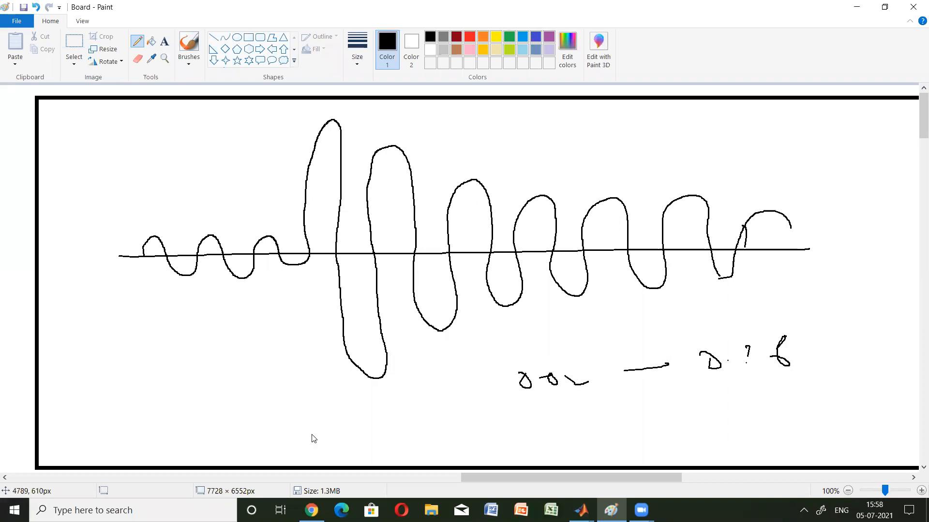
Switch back to the scf Simulink model and examine the voltage and fault-current waveforms on the scope
{"action": "left_click", "coordinate": [582, 510]}
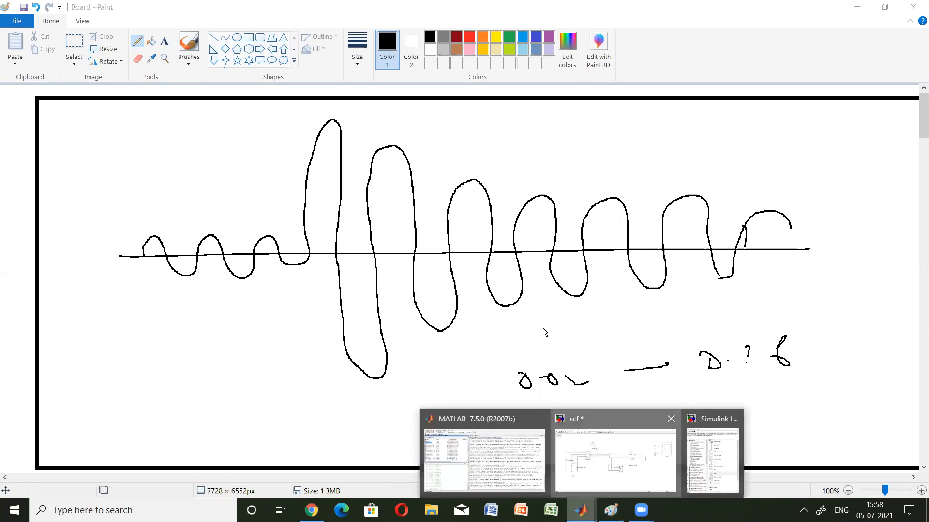
{"action": "left_click", "coordinate": [615, 460]}
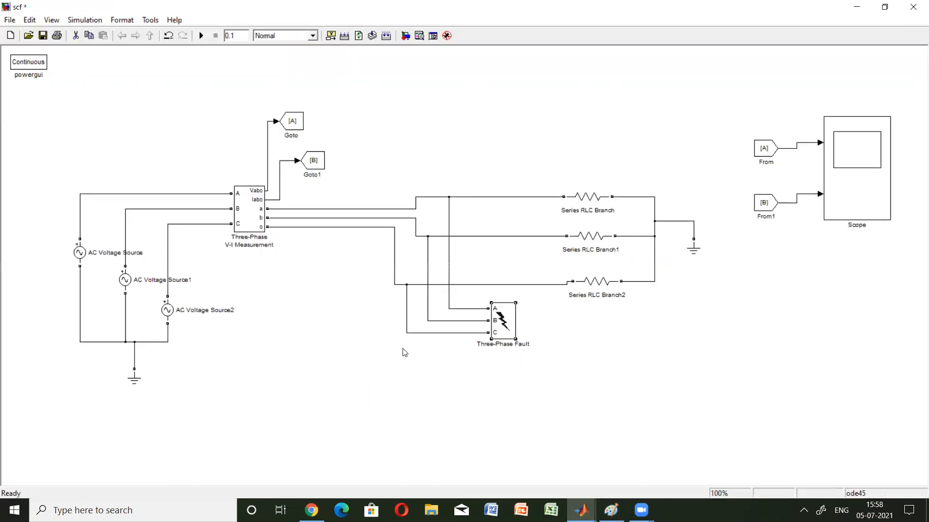
{"action": "left_click", "coordinate": [480, 397]}
{"action": "double_click", "coordinate": [831, 196]}
{"action": "left_click", "coordinate": [618, 420]}
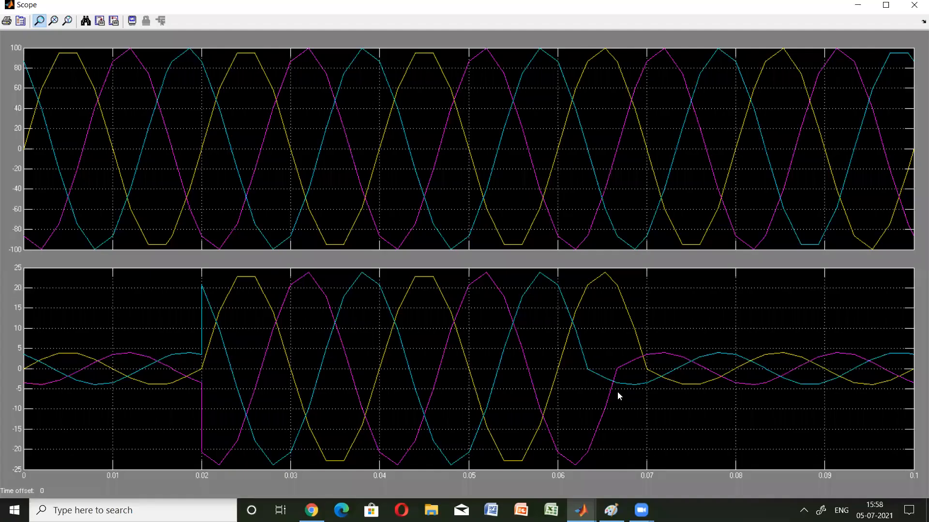
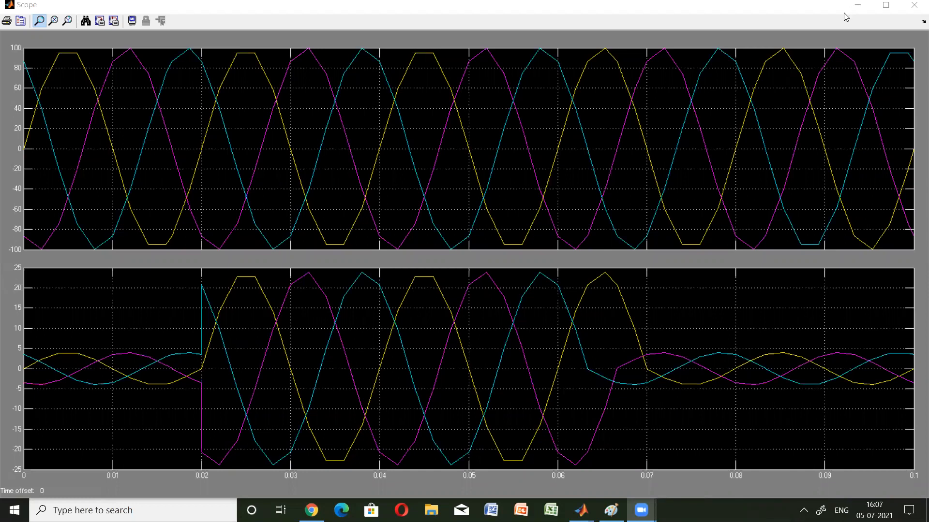
Close the scope and minimize the Simulink model and Paint board windows
{"action": "left_click", "coordinate": [915, 6]}
{"action": "left_click", "coordinate": [861, 6]}
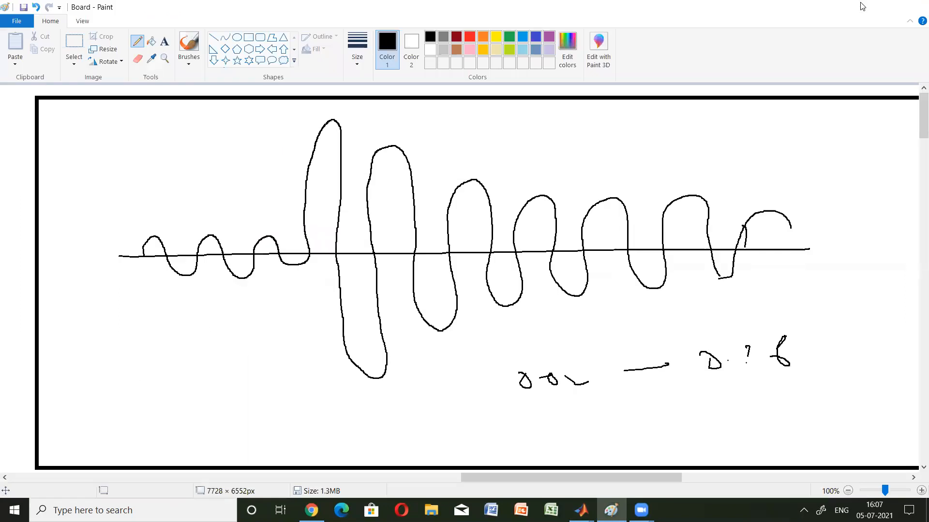
{"action": "left_click", "coordinate": [859, 7]}
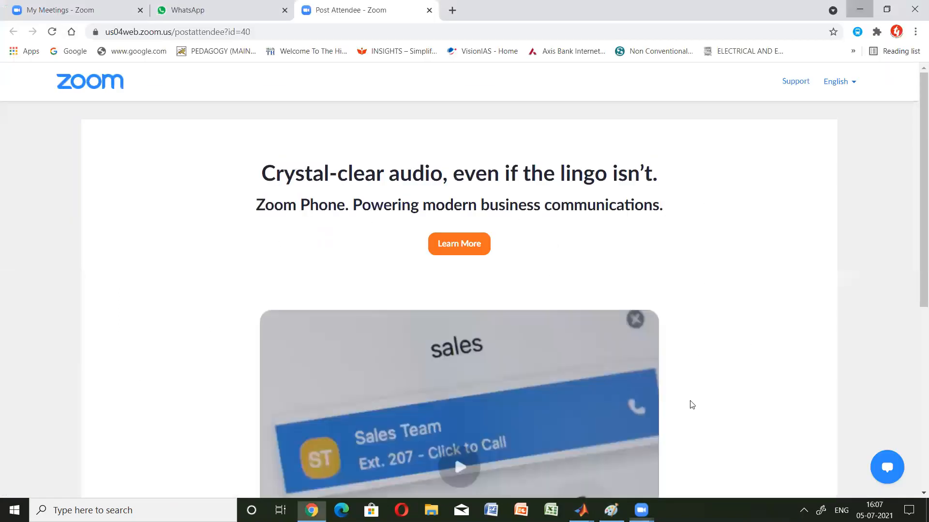